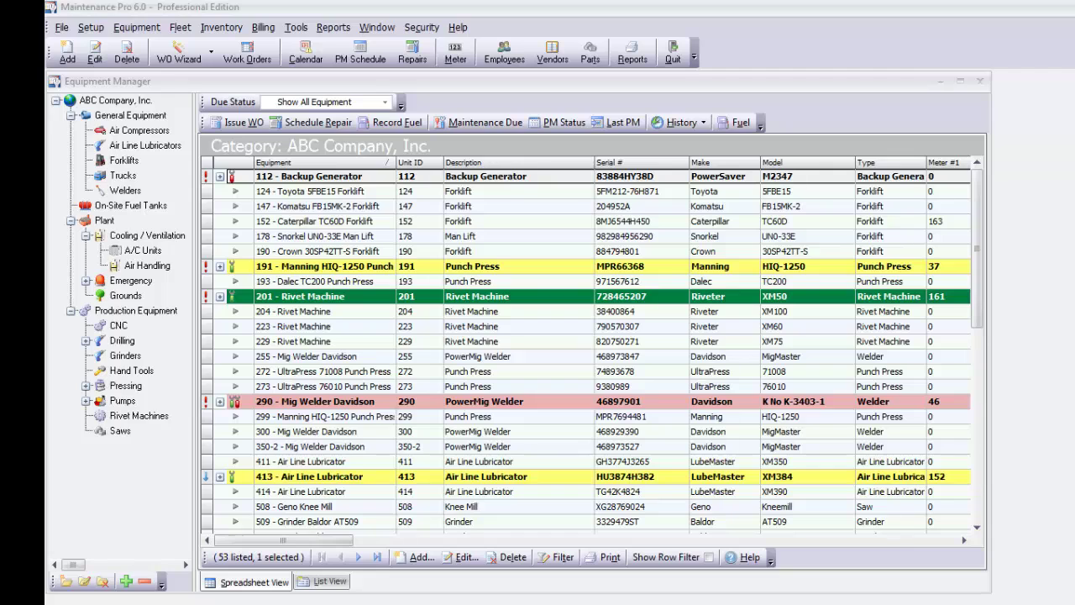
View the equipment in the General Equipment and Forklifts categories, and return to the full ABC Company, Inc. equipment list
click(150, 117)
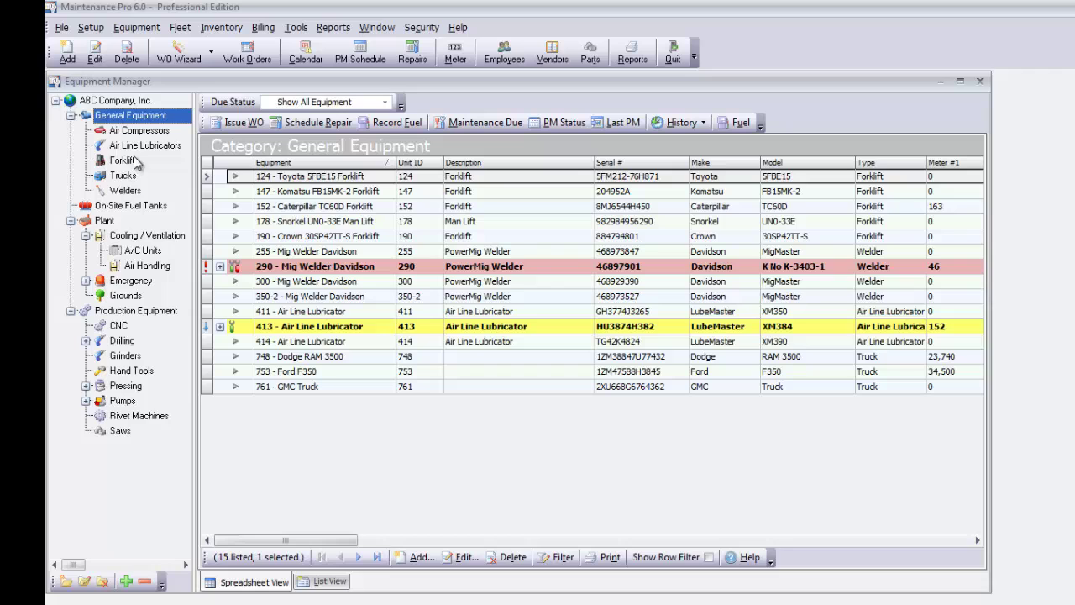
click(124, 161)
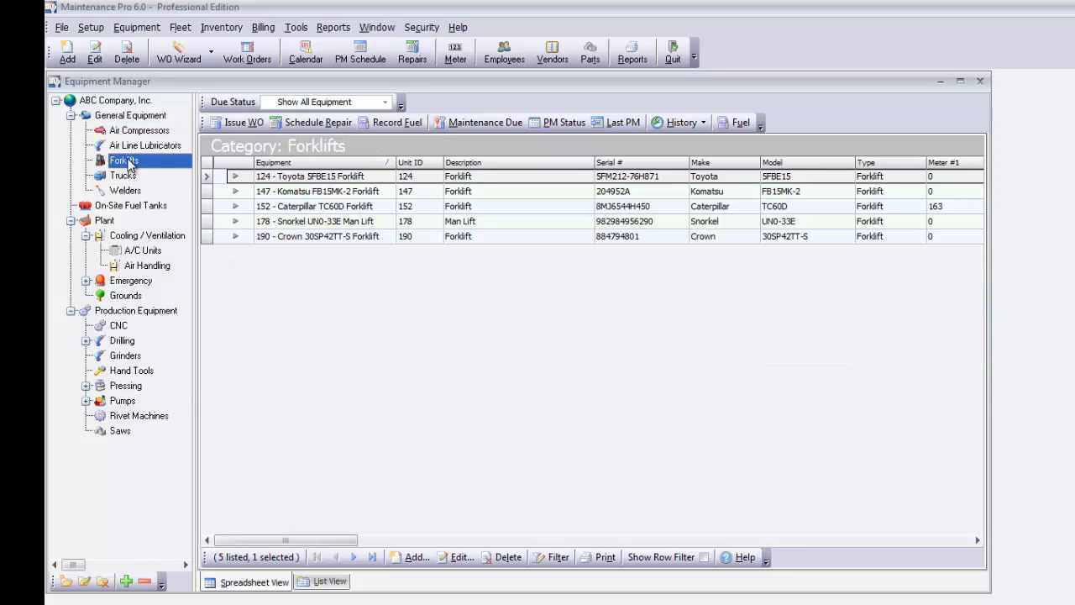
click(119, 102)
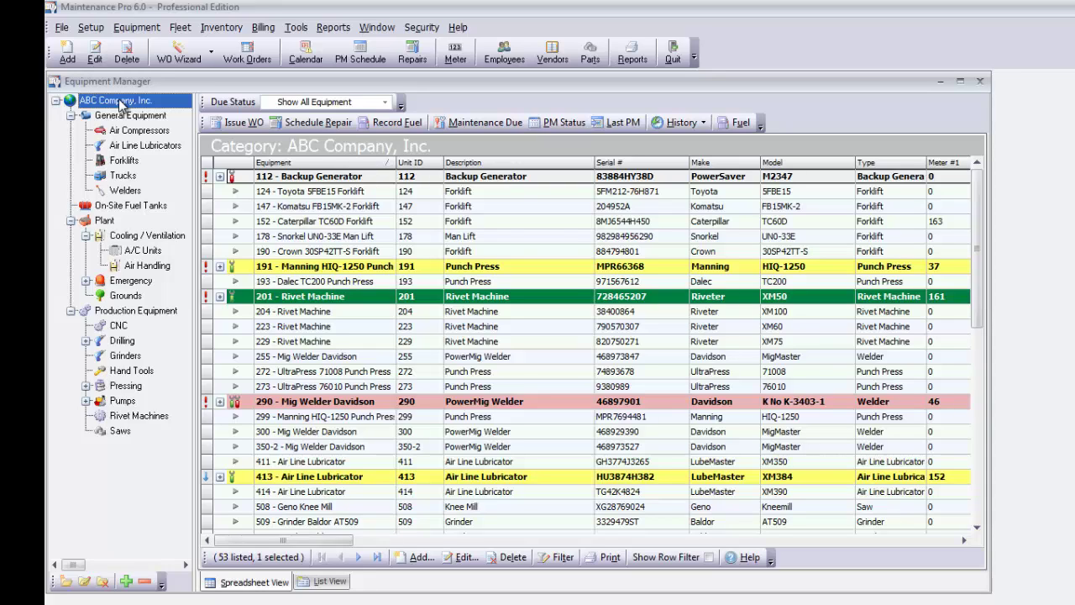
Examine the general details of the 112 - Backup Generator record and close it without saving
click(288, 178)
double_click(288, 178)
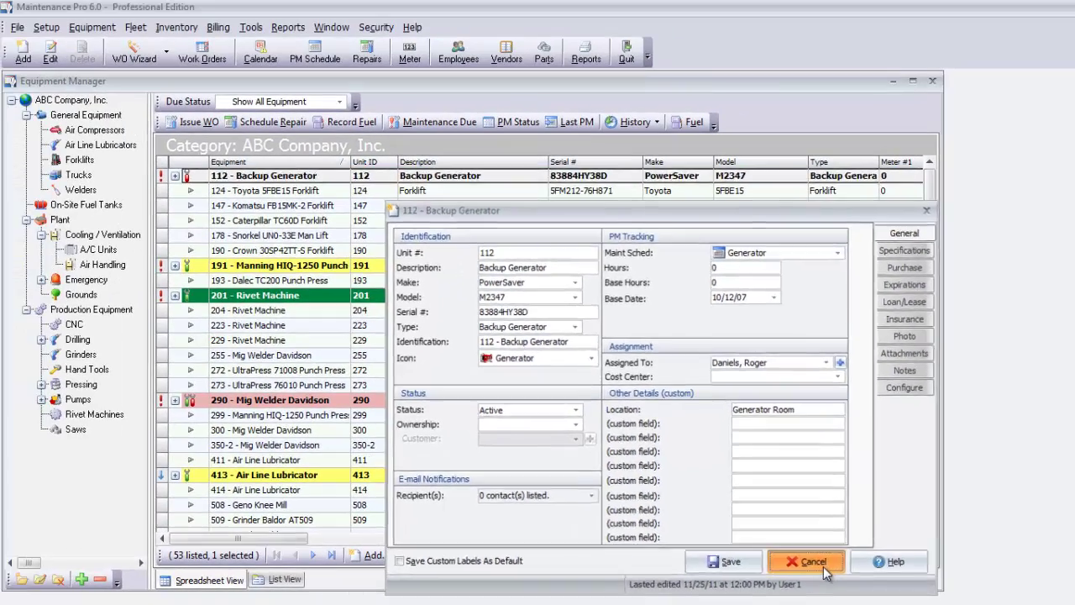
click(798, 550)
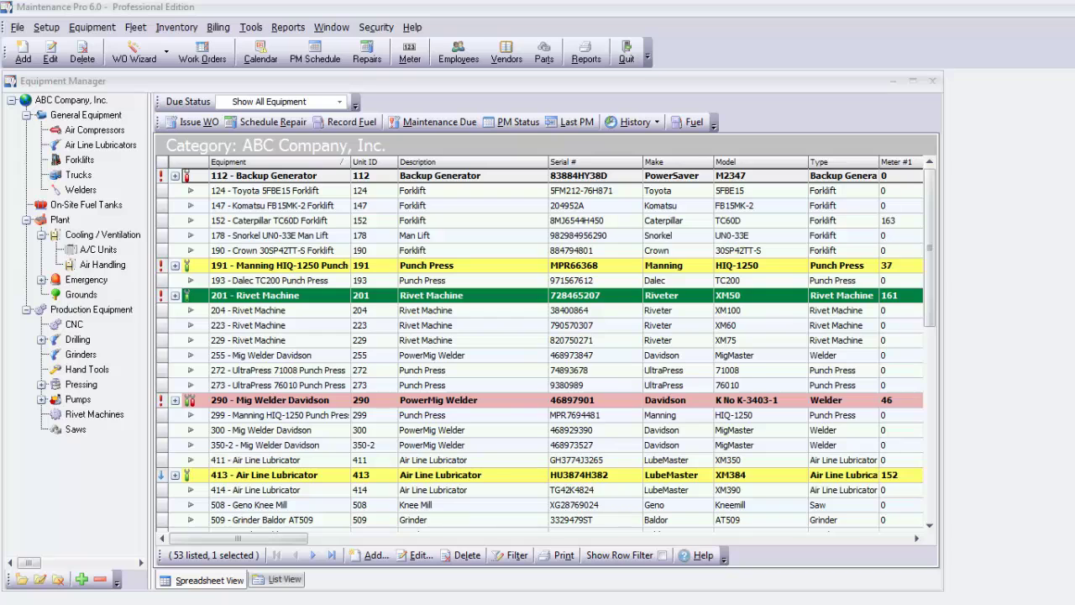
Open the PM schedule setup and review the maintenance tasks of the Forklifts and Generator schedules
click(398, 77)
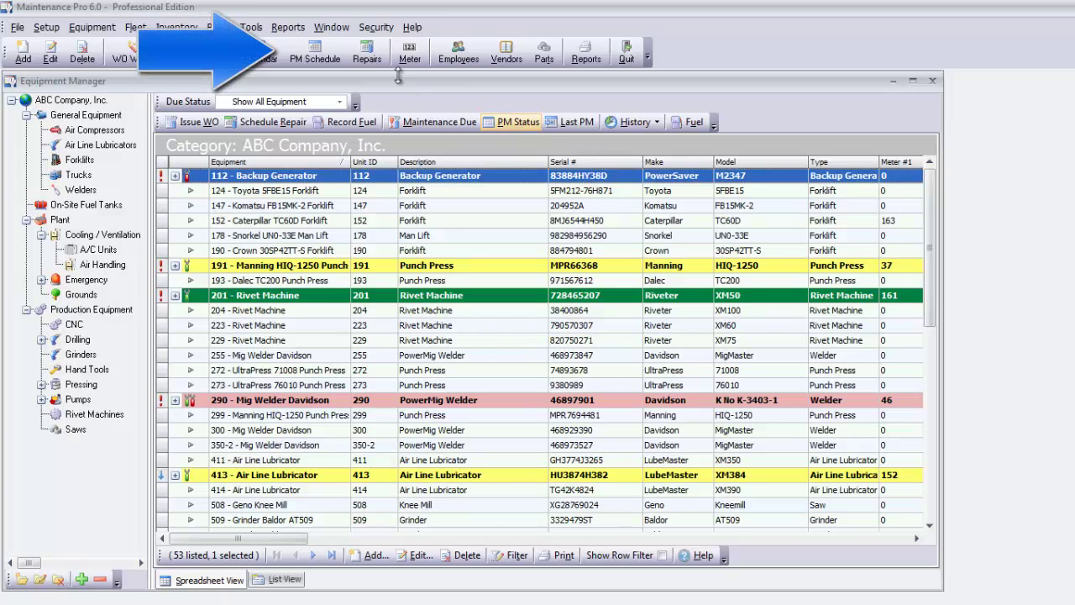
click(315, 55)
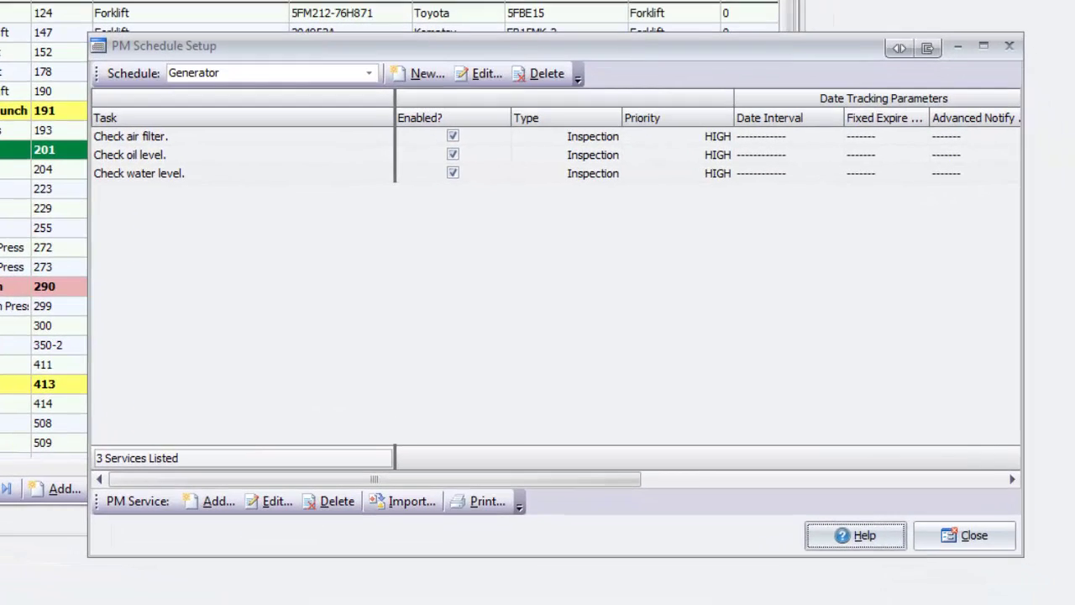
click(374, 75)
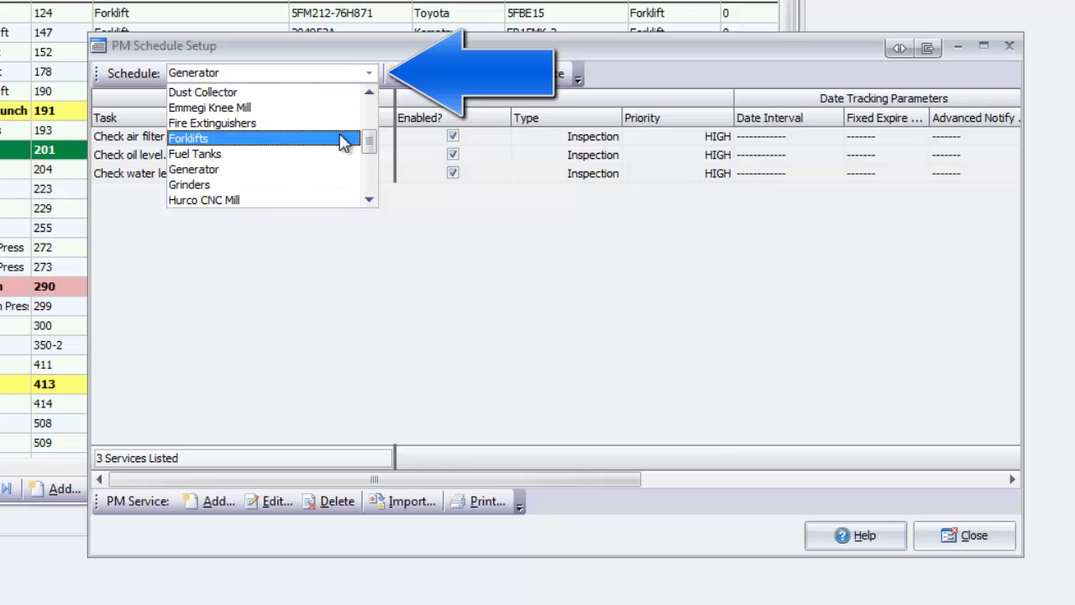
click(343, 143)
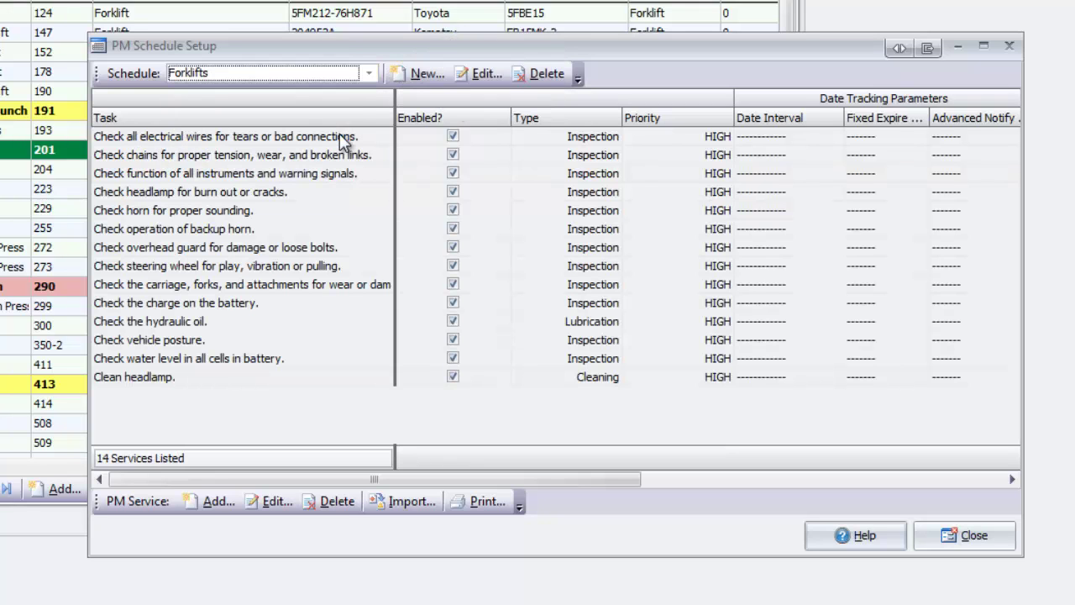
click(371, 75)
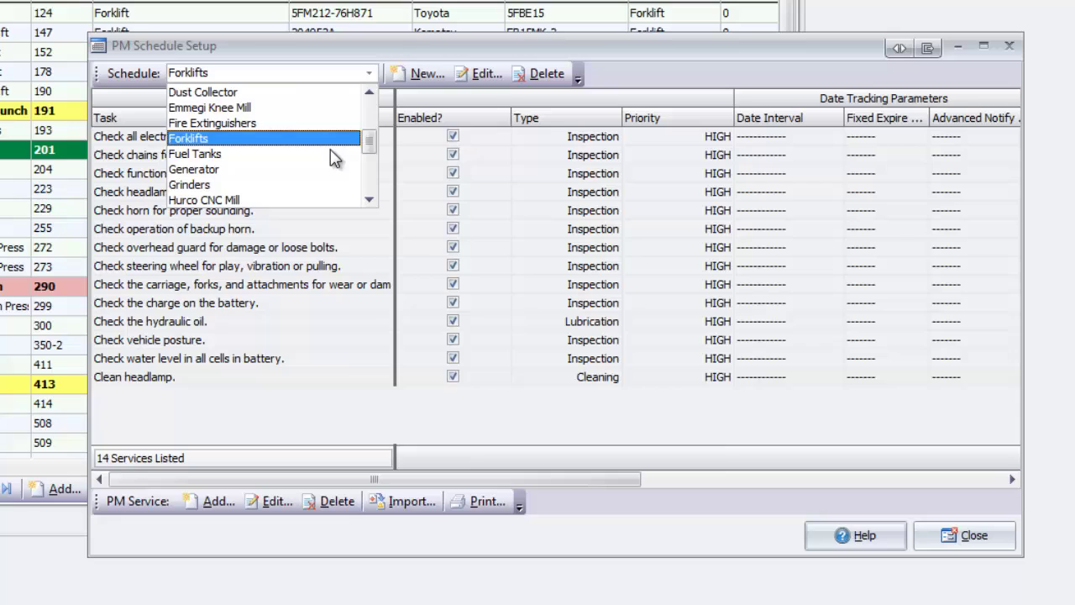
click(331, 170)
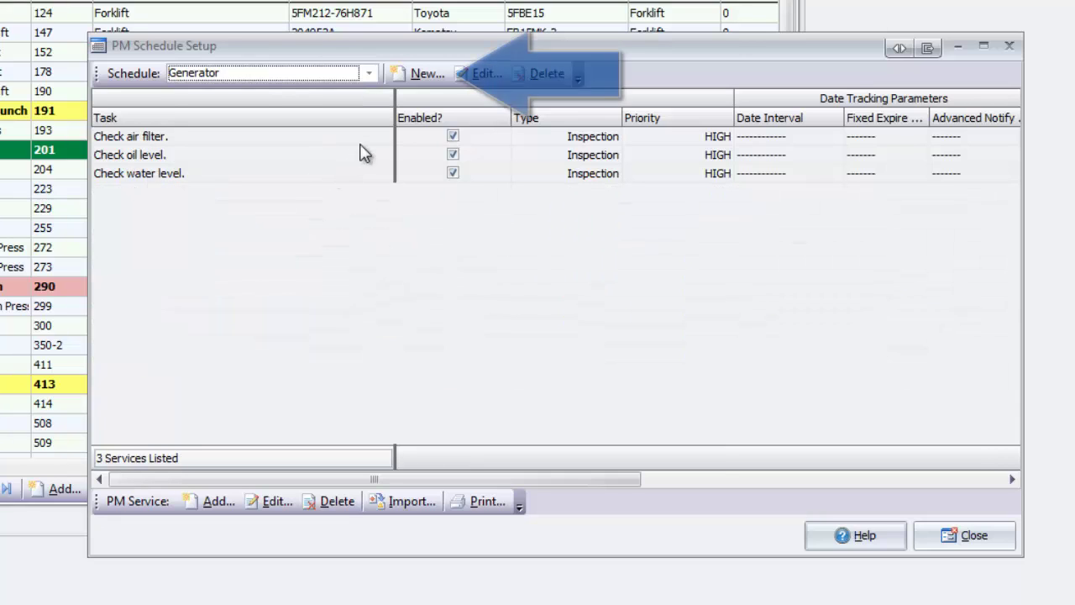
Create a PM schedule named Air Compressors, tracked only by a primary meter in Hours, with date tracking disabled
click(418, 75)
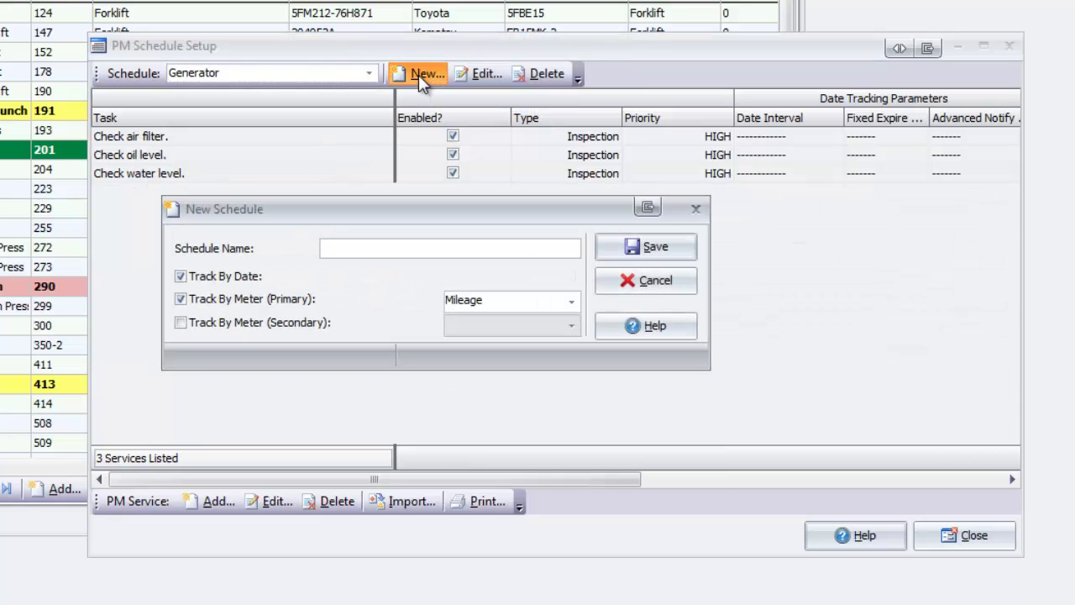
text(Air Compressors)
click(180, 278)
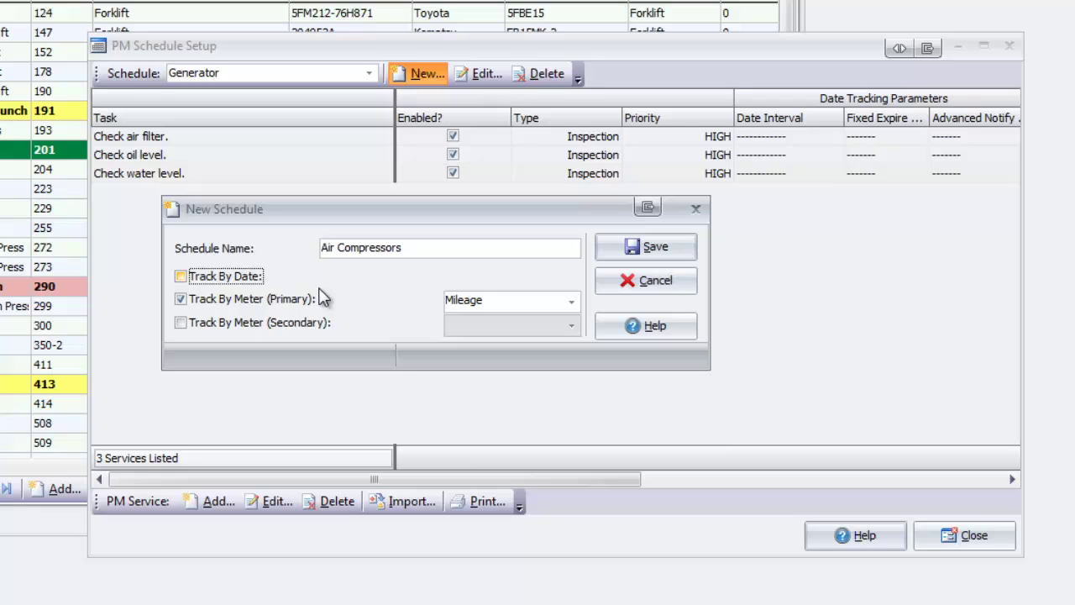
click(571, 305)
click(554, 334)
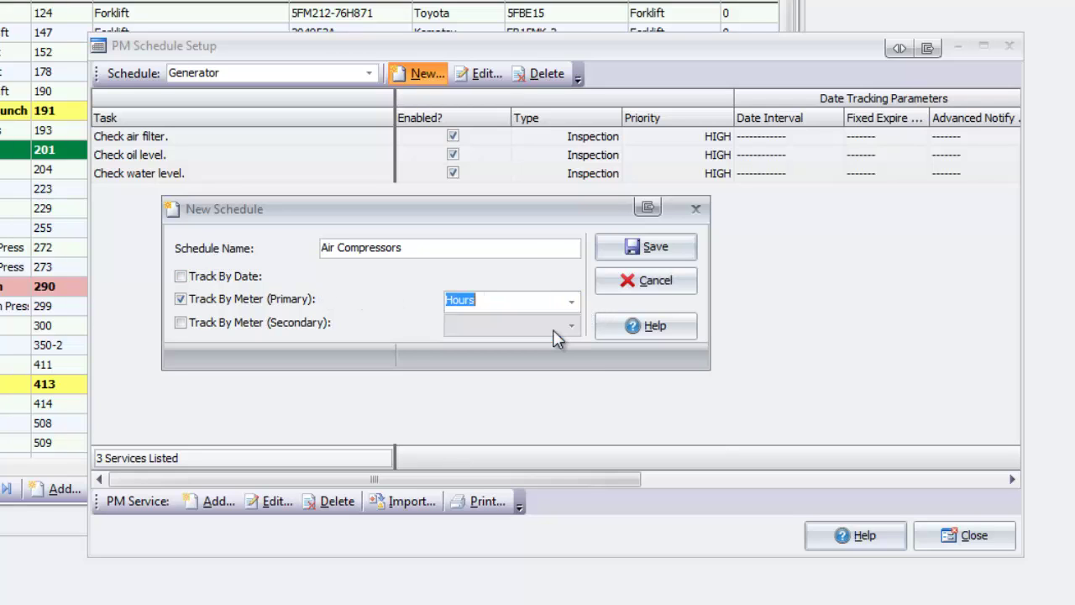
click(677, 248)
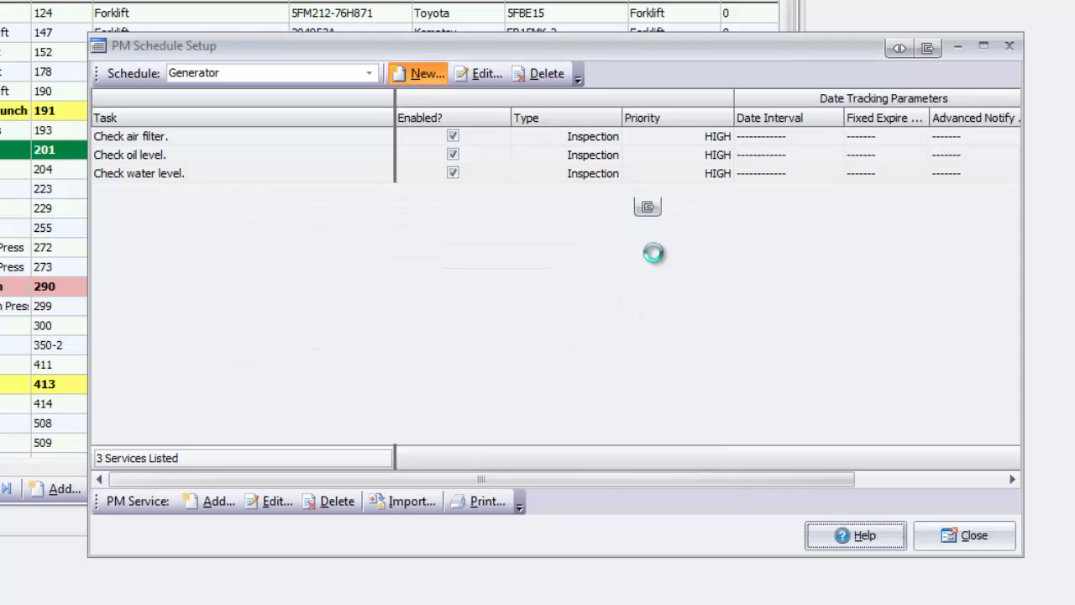
Add the PM service Change Air Filter to the Air Compressors schedule, recurring every 300 hours with notification 25 hours in advance
click(217, 502)
text(Change Air Filter)
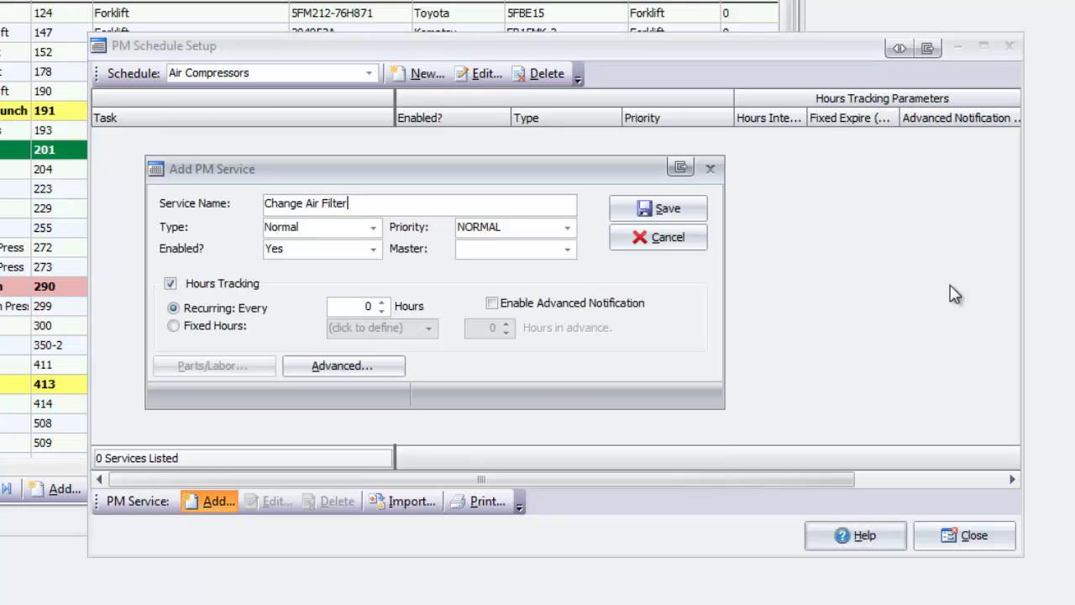
click(365, 307)
key(BackSpace)
text(300)
click(492, 304)
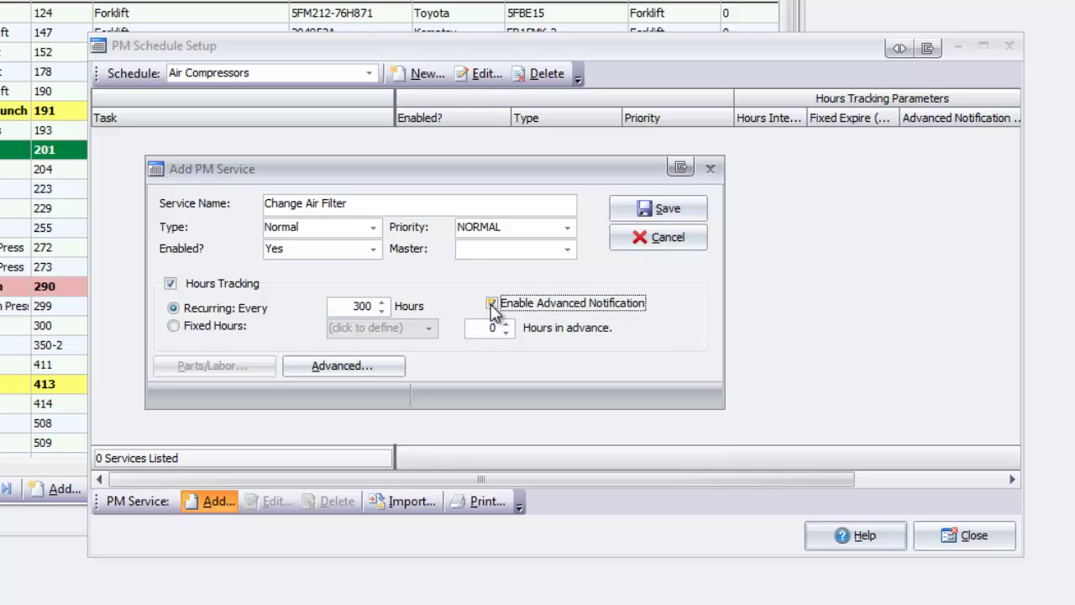
click(496, 329)
drag(487, 328, 445, 343)
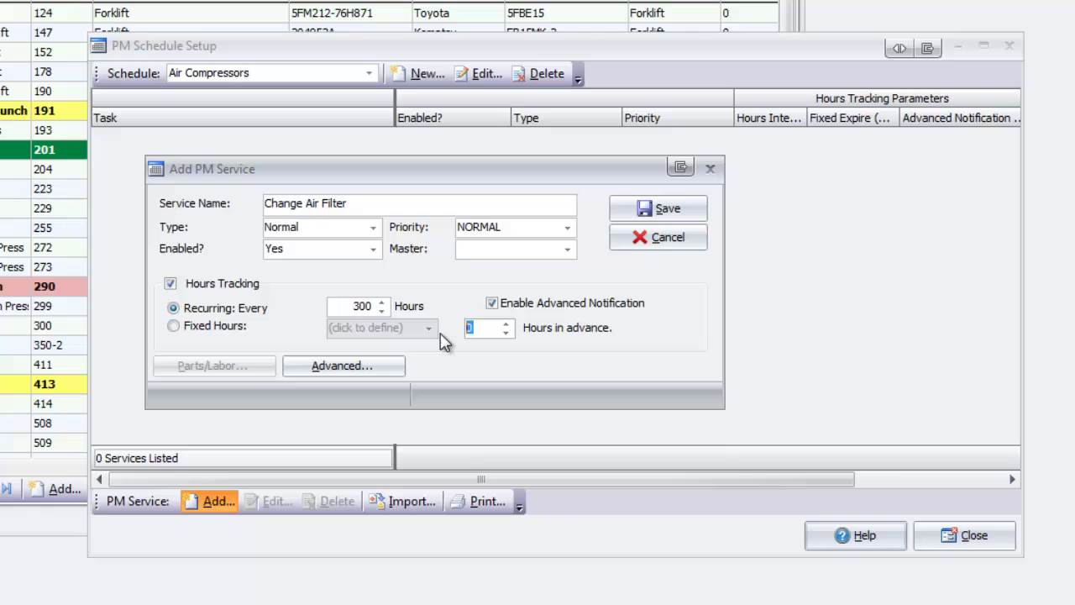
text(25)
click(627, 212)
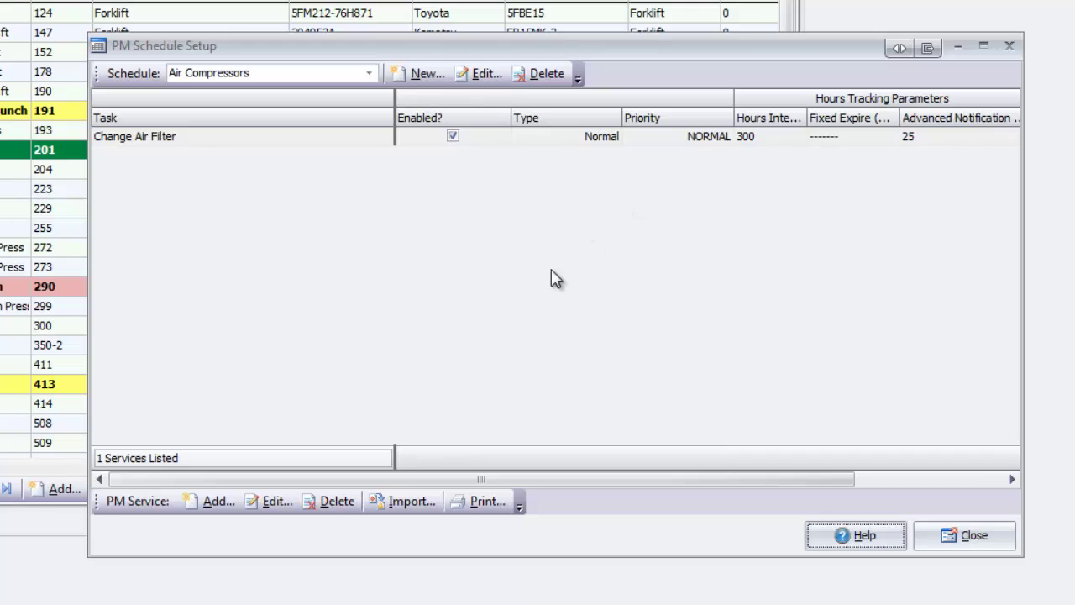
Add the PM service Replace Fluid Separator, recurring every 300 hours with notification 25 hours in advance, and close the schedule setup
click(210, 504)
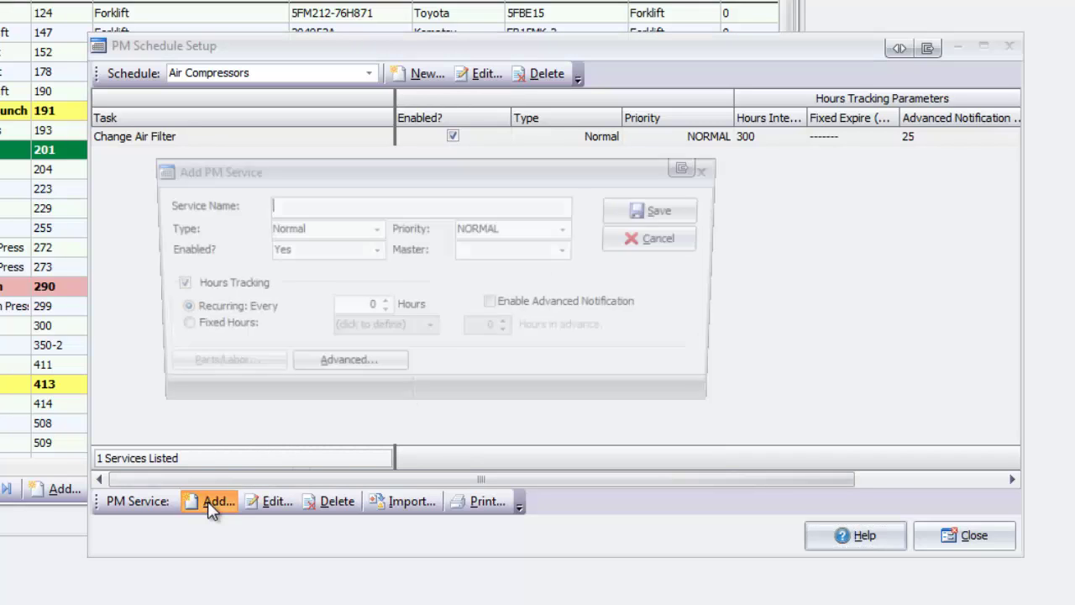
text(Replace Fluid Separator)
click(357, 307)
text(300)
click(493, 304)
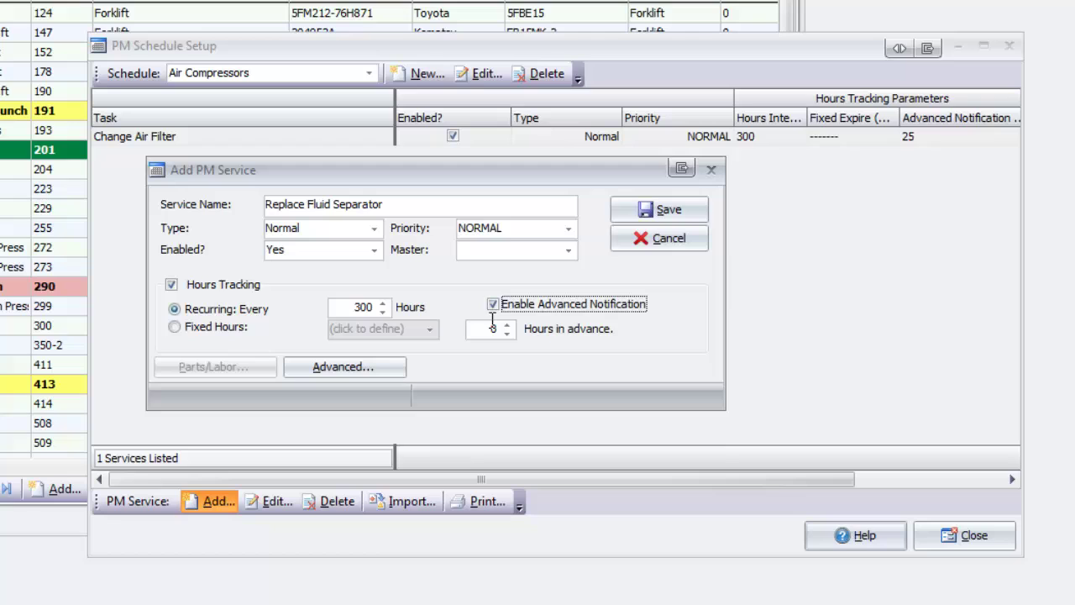
click(492, 328)
text(25)
click(699, 209)
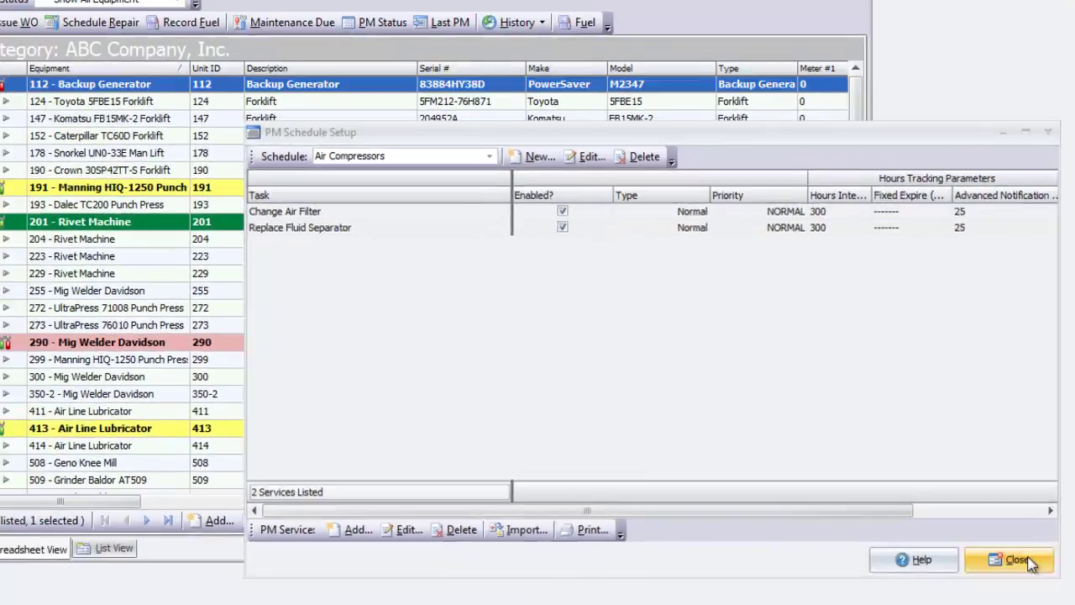
click(979, 536)
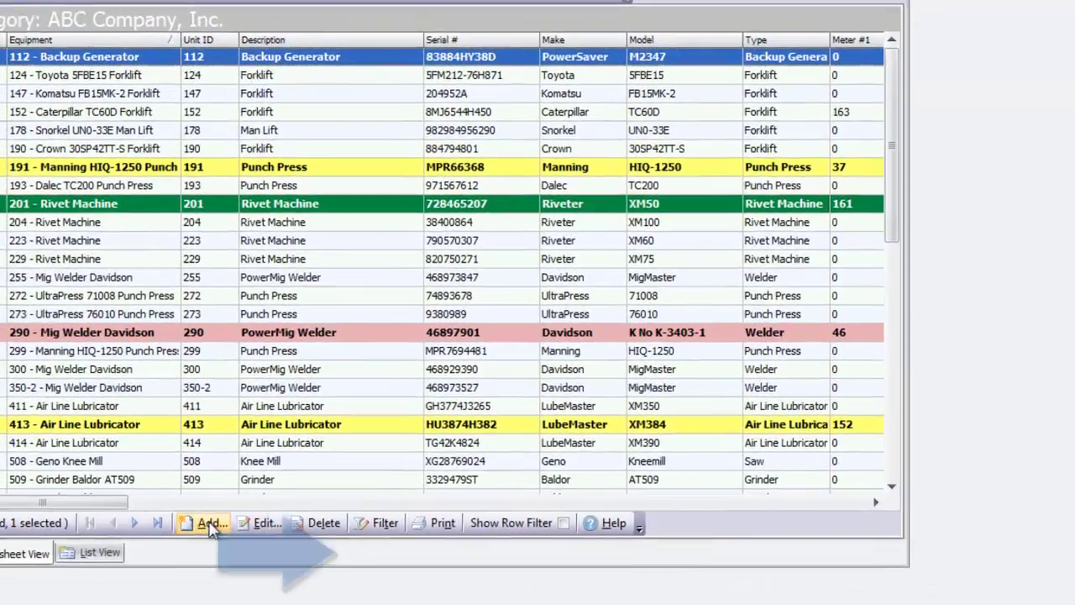
Add equipment unit 101, a Sullair CoolFlow air compressor with serial number HG38029SN, the Air Compressors maintenance schedule and 653 hours
click(210, 523)
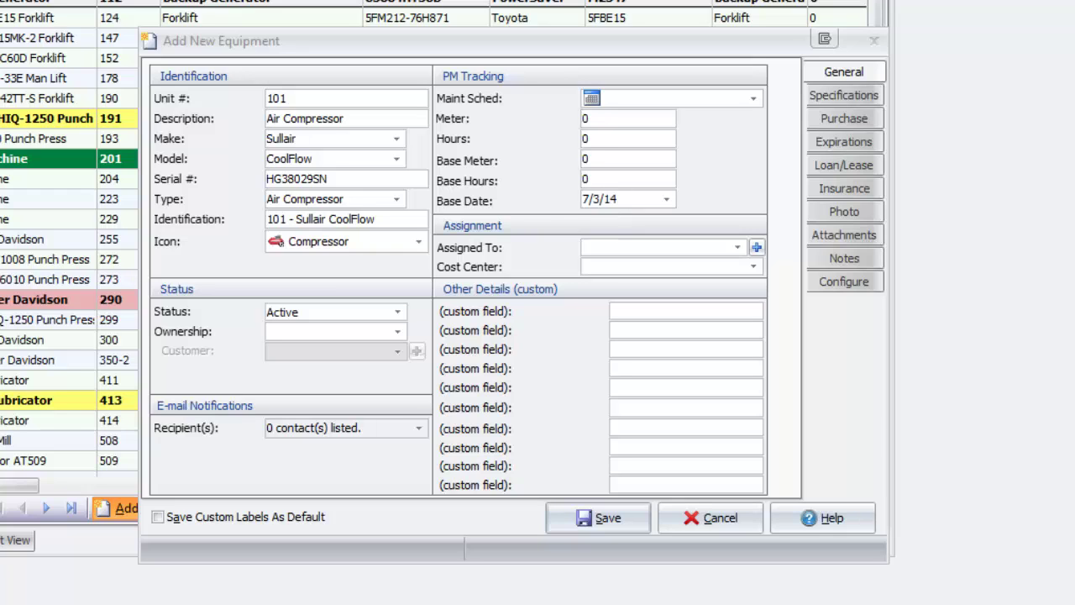
click(751, 98)
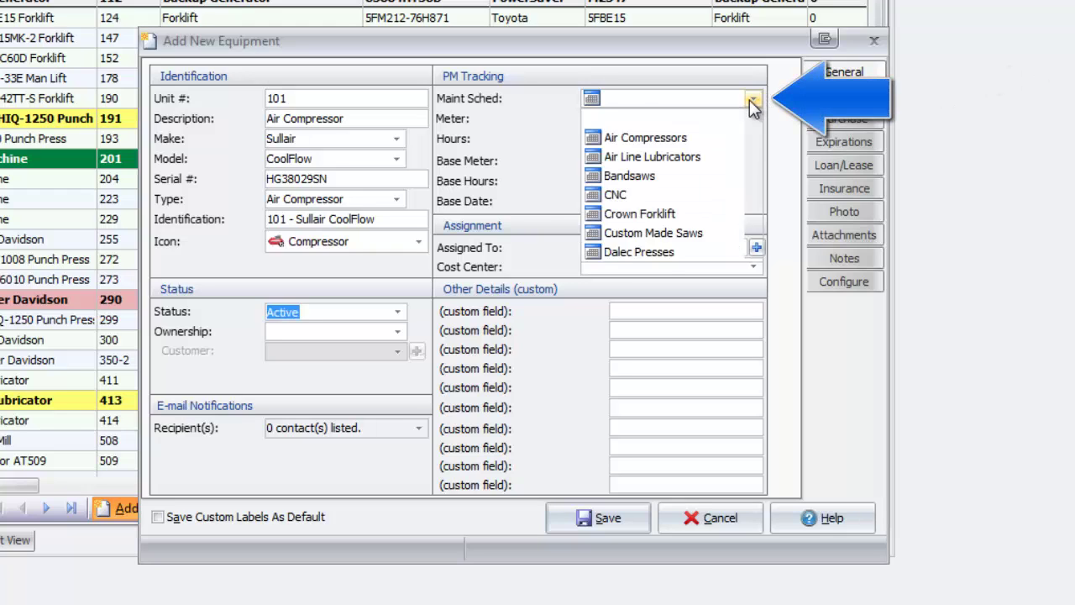
click(705, 136)
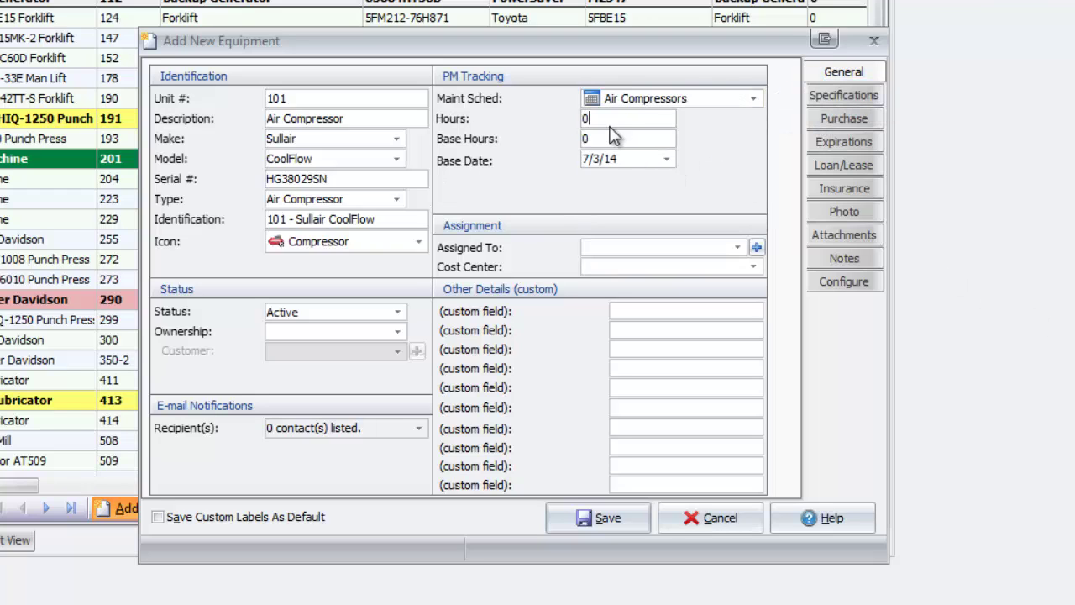
double_click(586, 118)
text(653)
key(Tab)
click(860, 97)
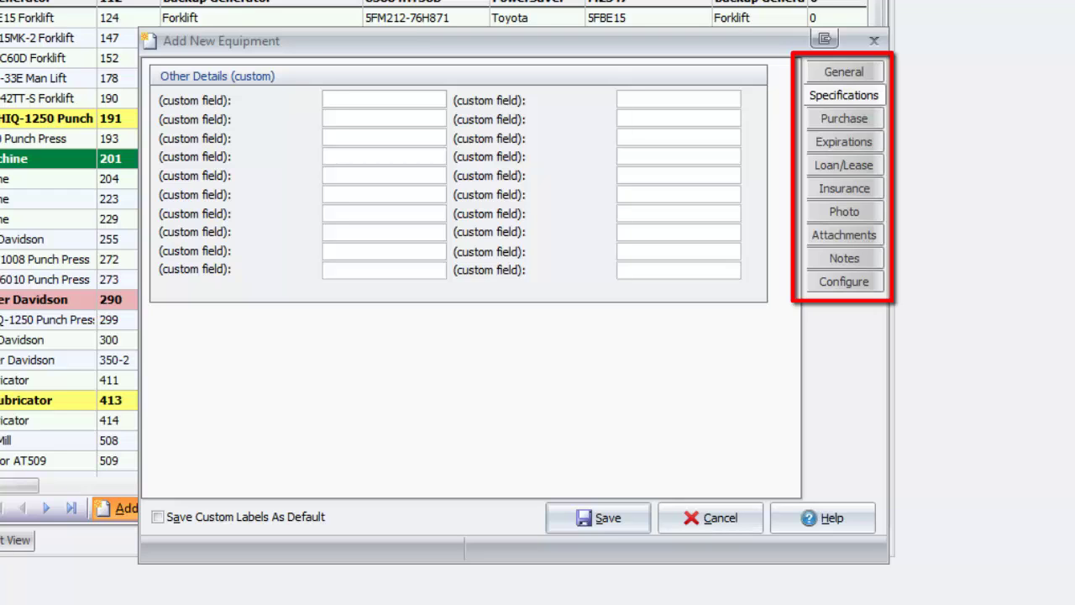
click(642, 519)
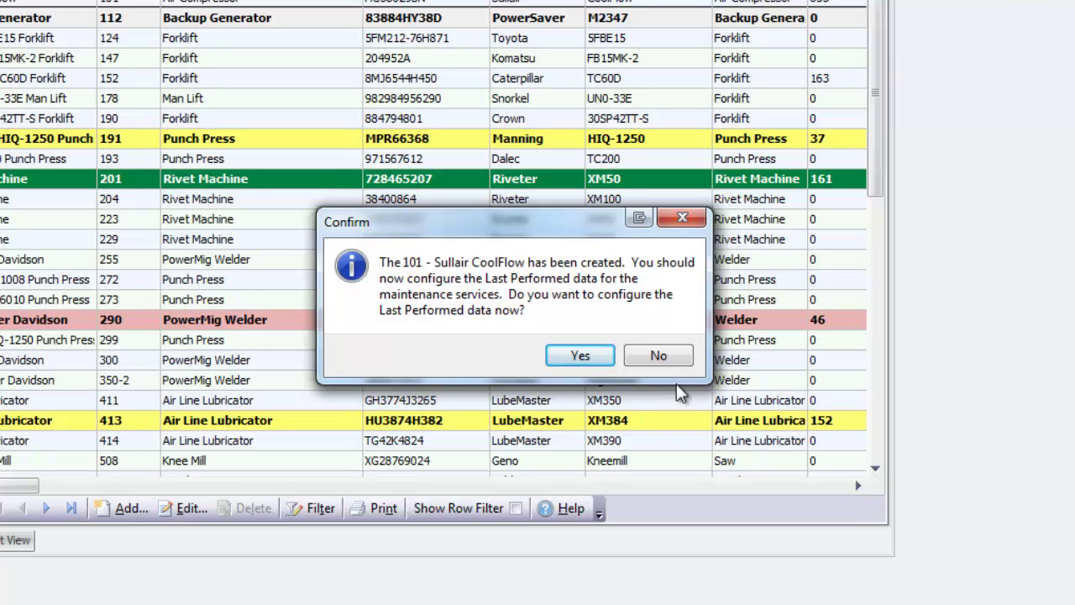
Set the new compressor's last performed data to 1/1/14 and 327 hours for both PM services
click(582, 357)
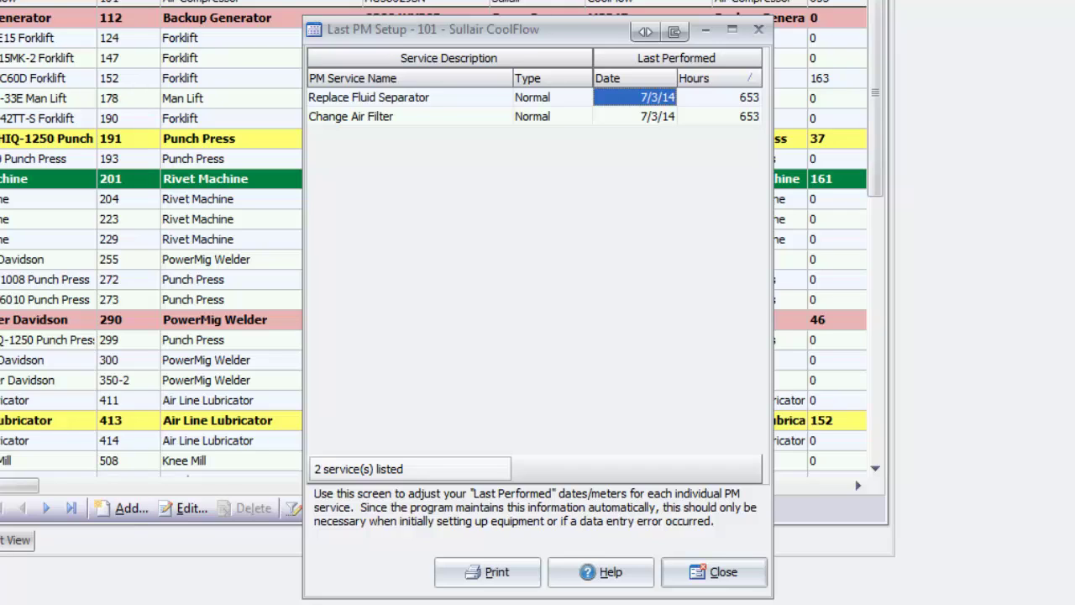
click(660, 94)
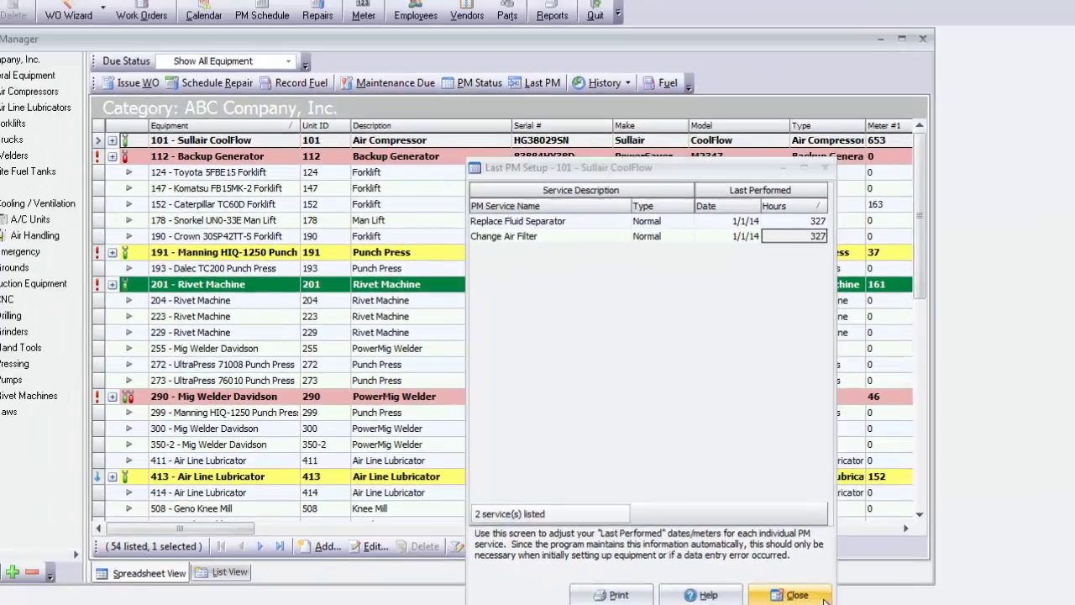
click(746, 574)
Generate a work order for the 101 - Sullair CoolFlow compressor, including maintenance due and soon due with all PM intervals
click(277, 220)
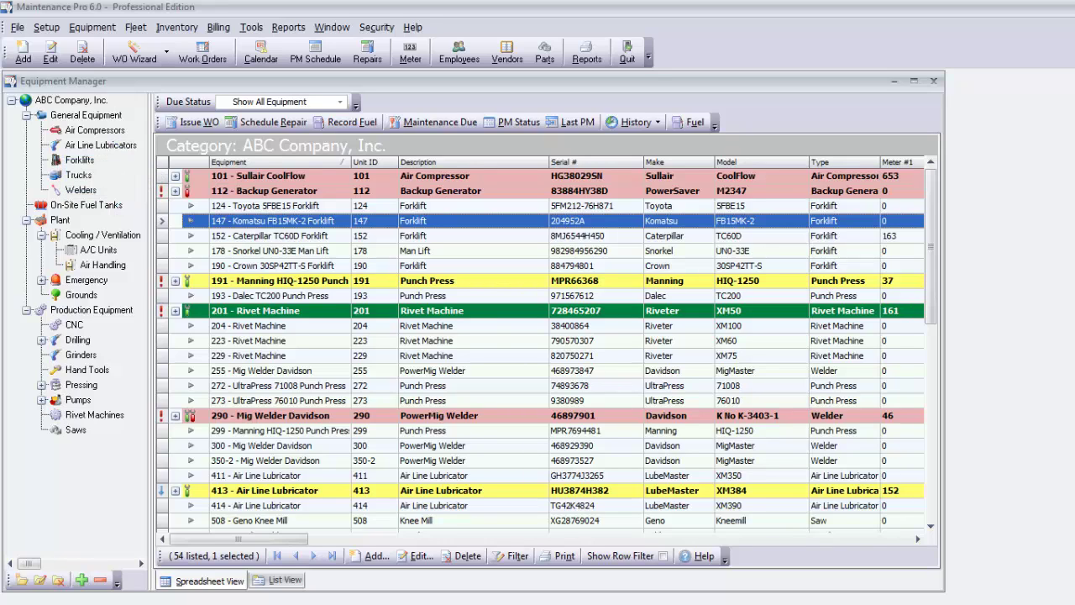
click(239, 179)
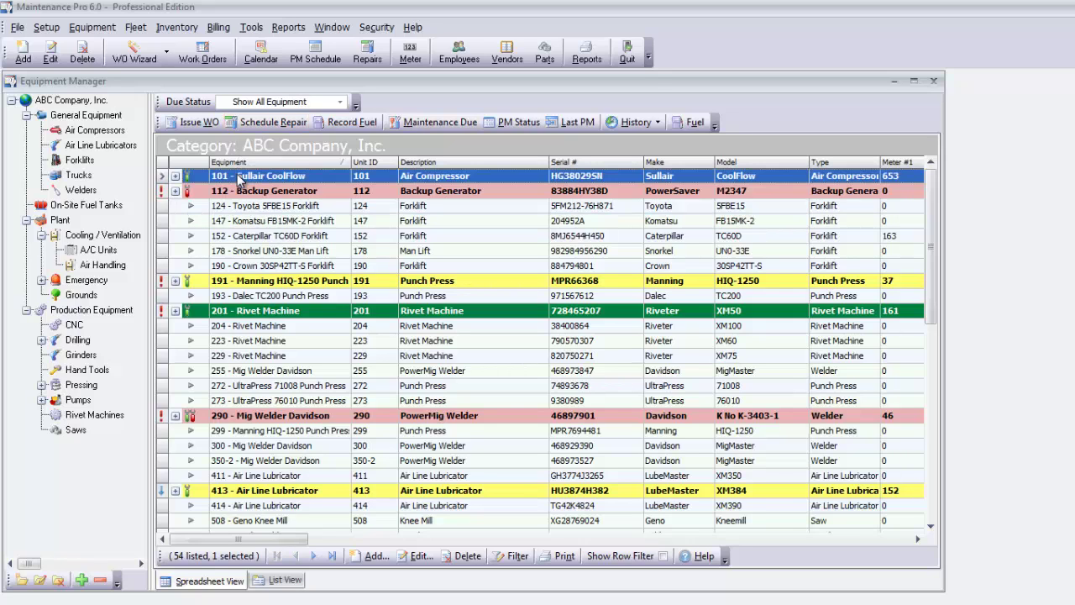
click(194, 122)
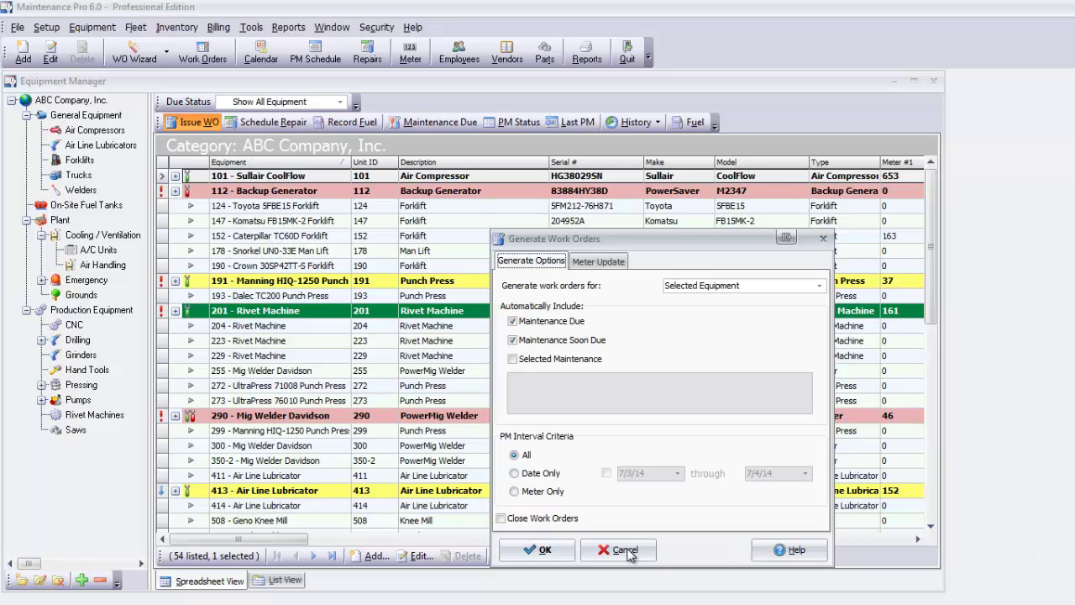
click(561, 550)
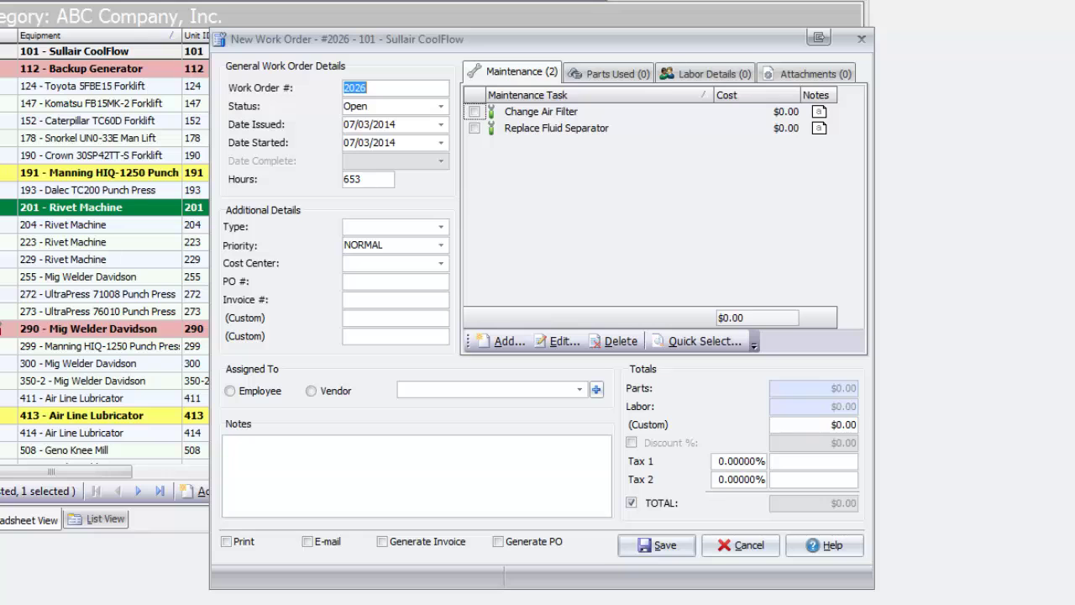
Add one Air Filter, part PR19026445, to the work order's Change Air Filter task and save the task
click(570, 115)
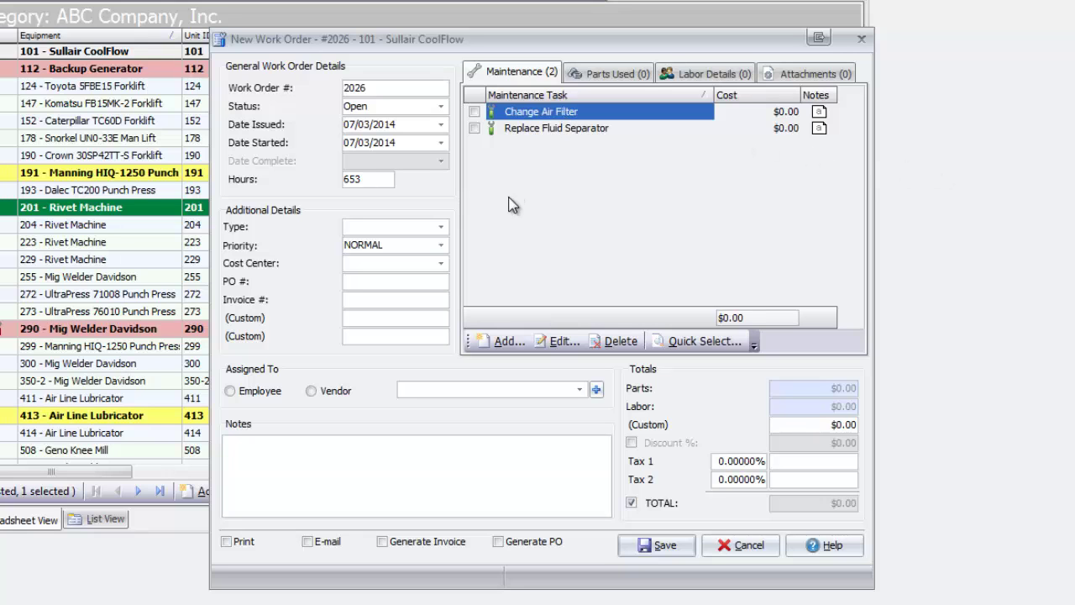
click(557, 343)
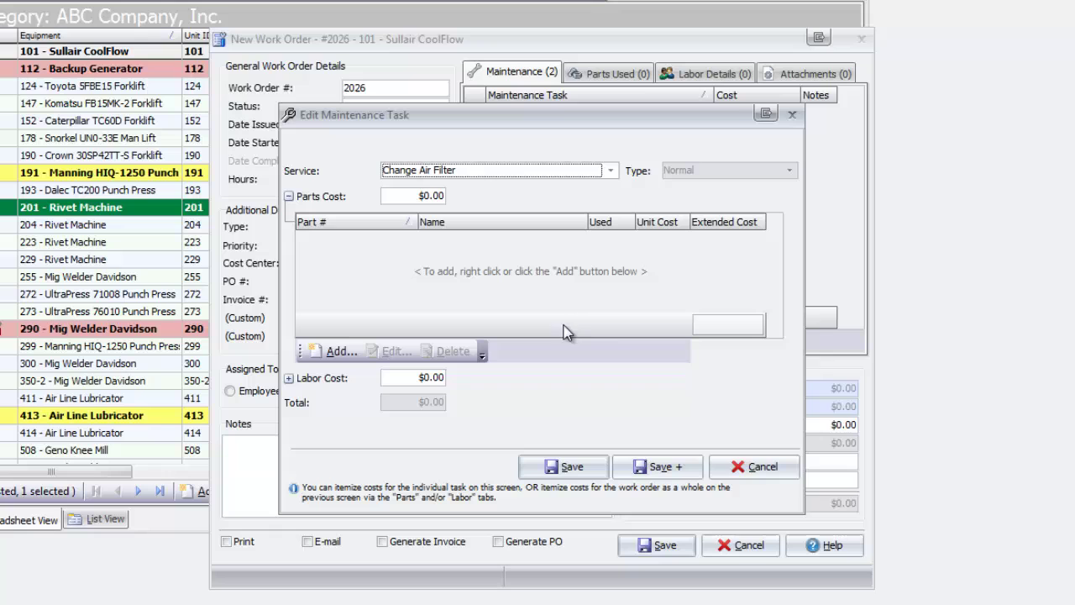
click(332, 351)
click(676, 183)
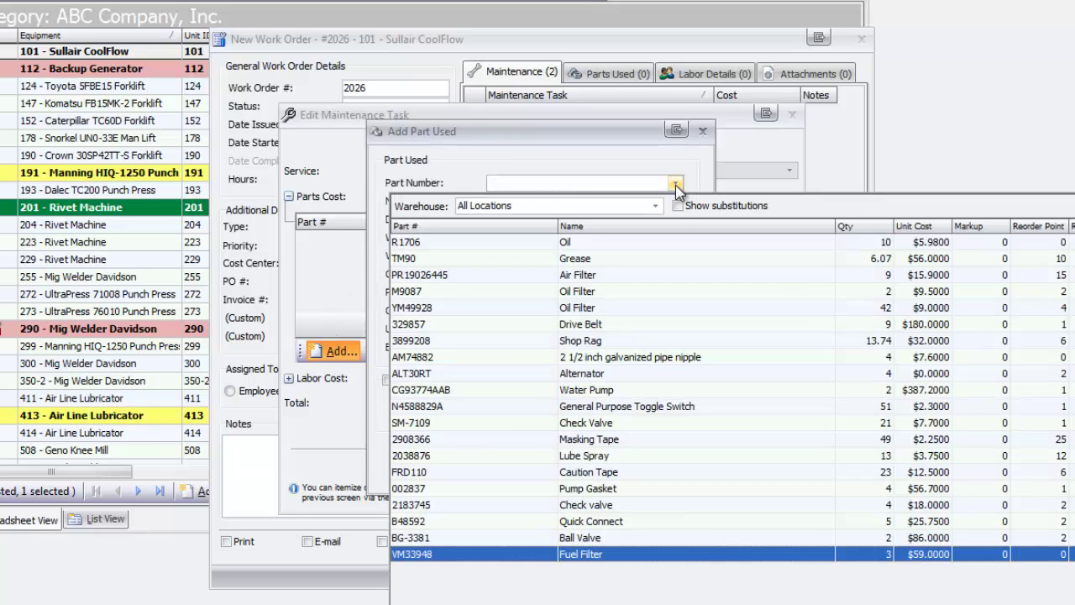
click(643, 274)
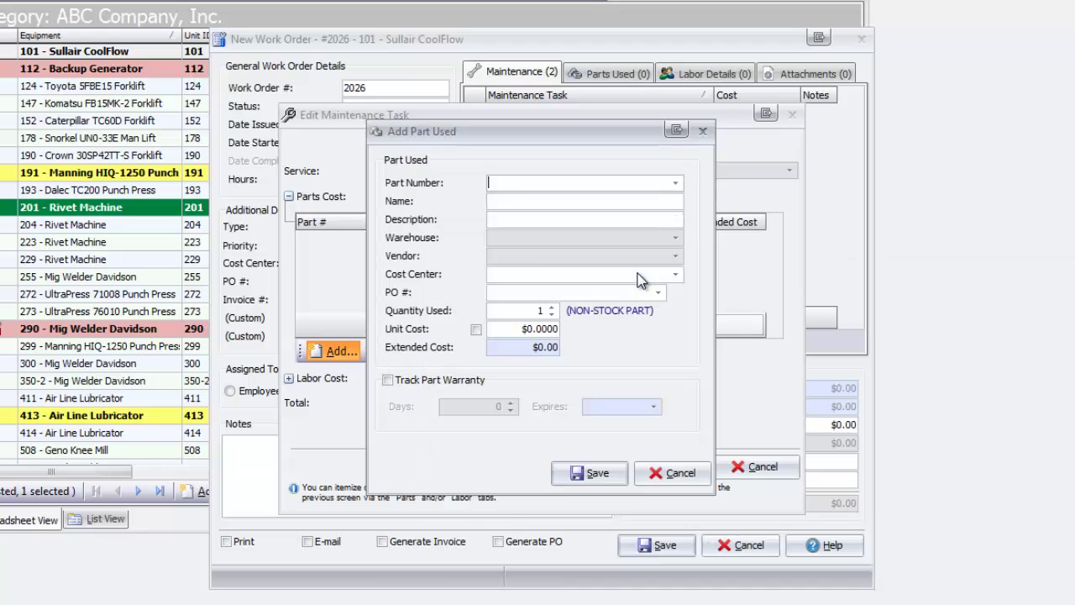
click(576, 476)
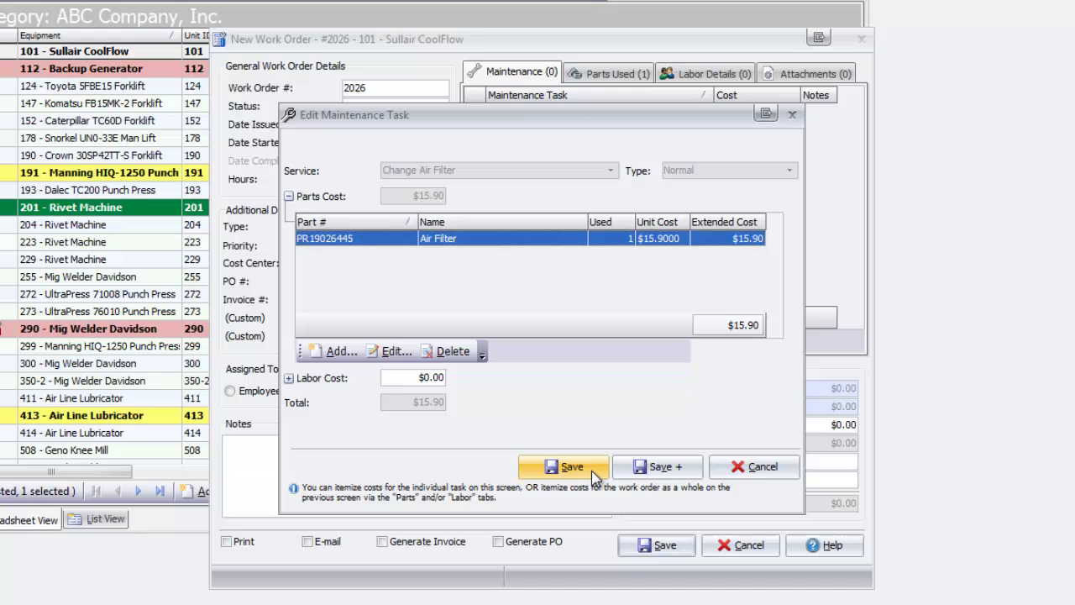
click(593, 475)
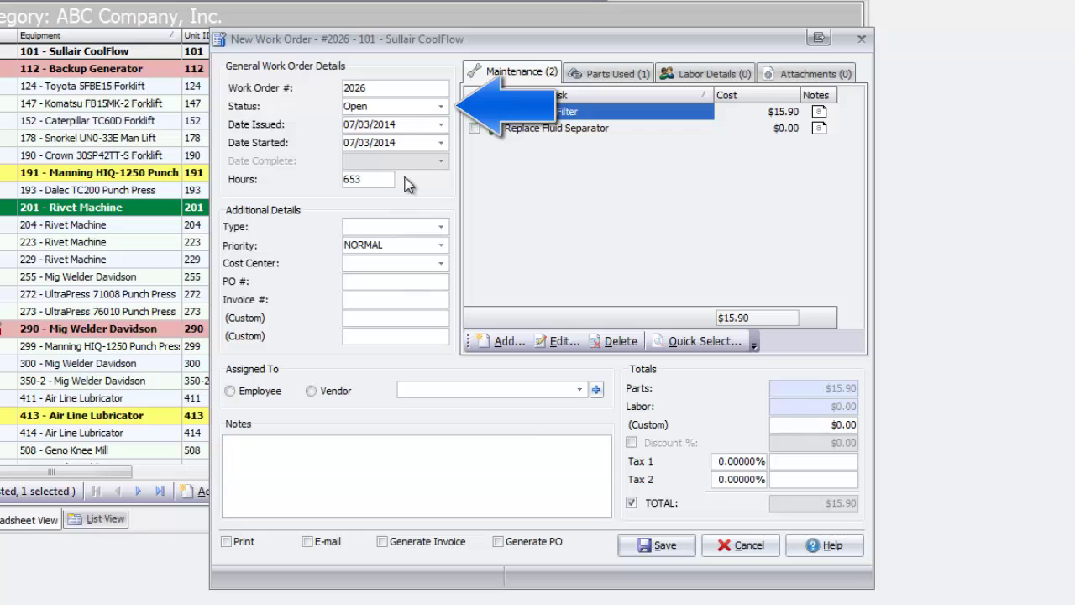
Set the work order's status to Closed and save it with printing enabled, then dismiss the print preview
click(414, 105)
click(440, 106)
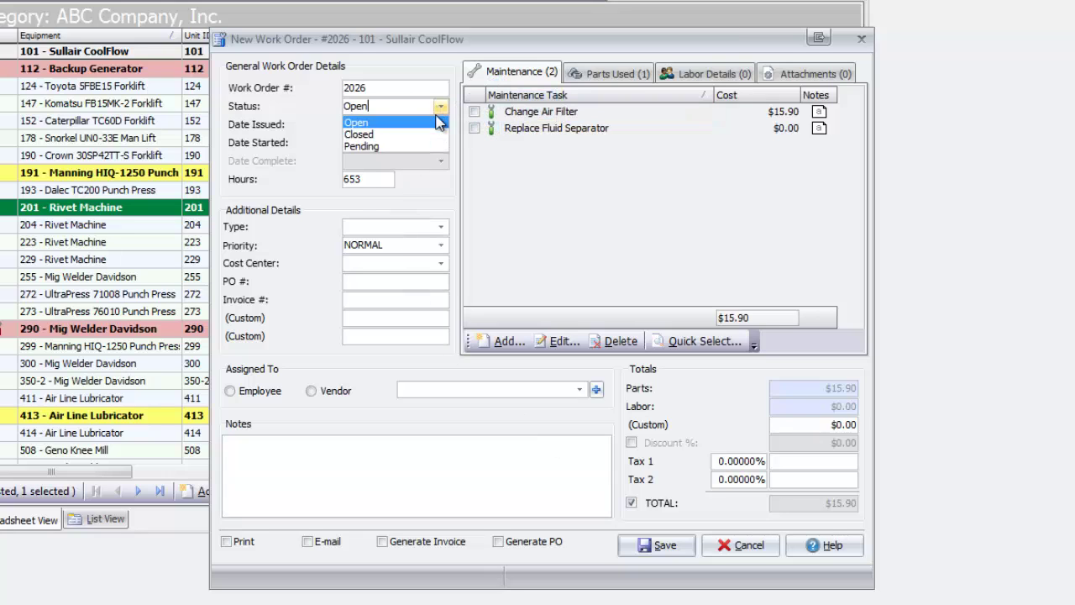
click(433, 130)
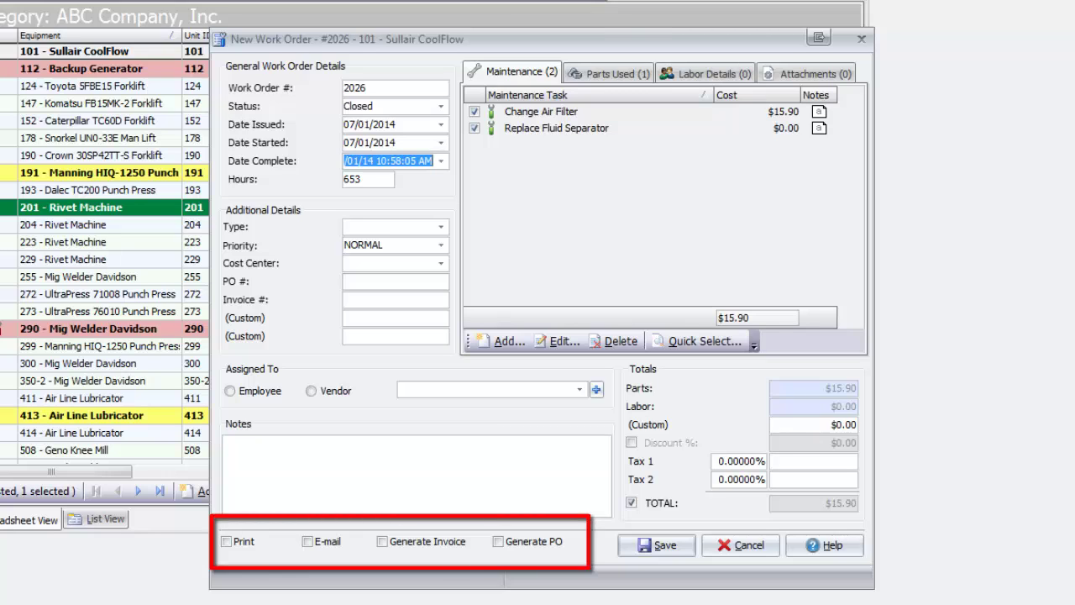
click(225, 542)
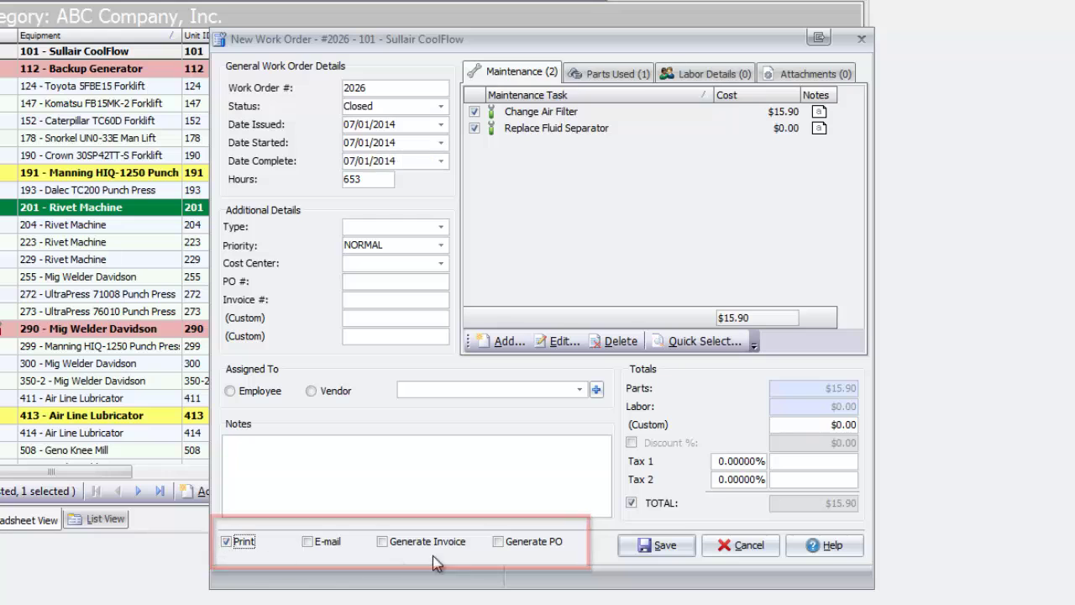
click(663, 545)
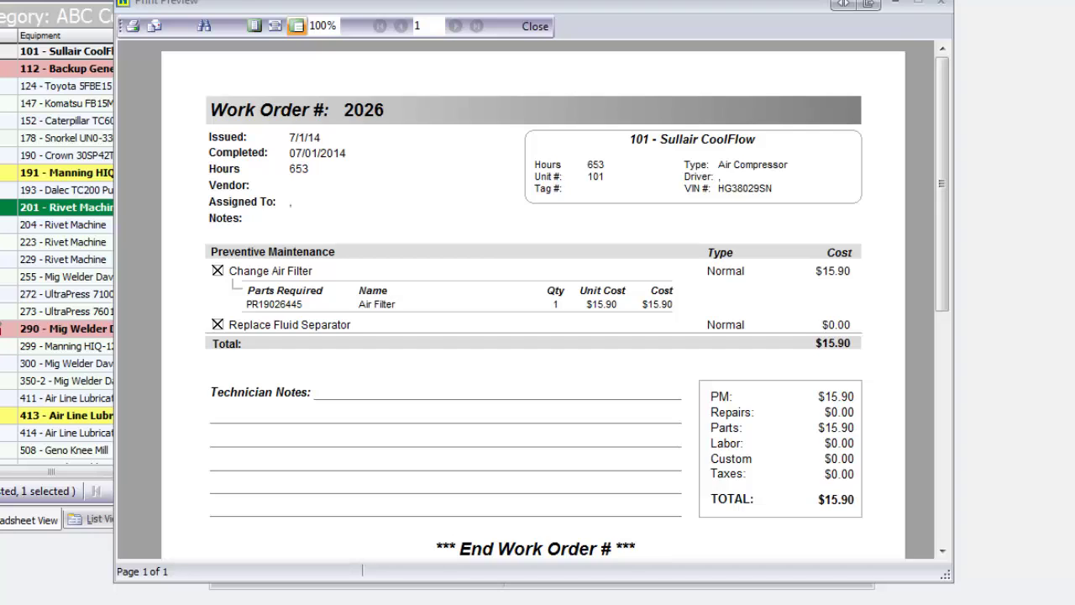
click(940, 2)
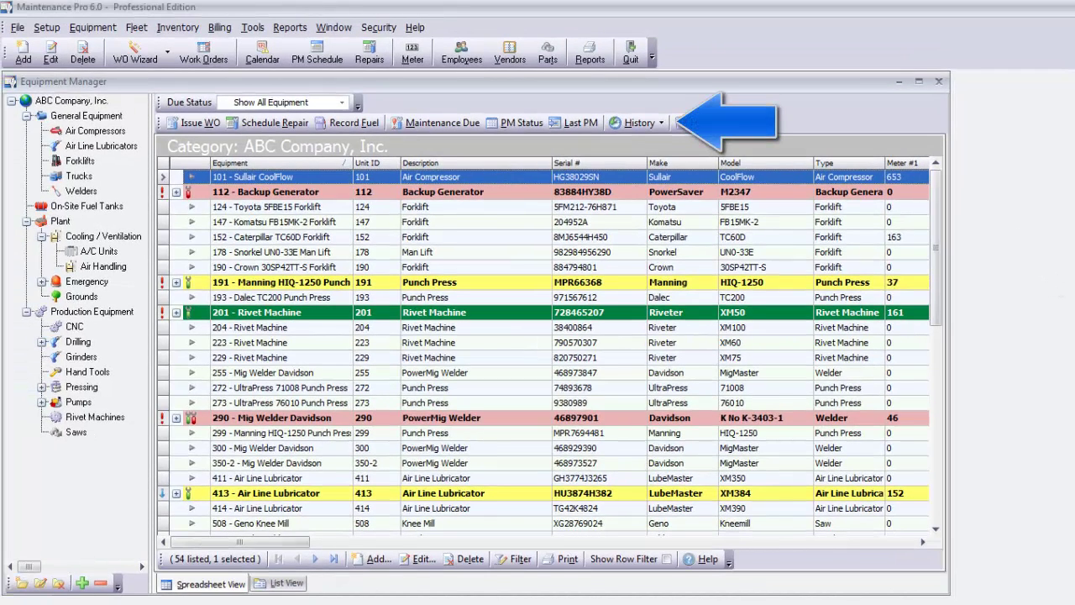
Review the Sullair CoolFlow compressor's maintenance history, expanding the 7/1/14 entry's details, and close the history
click(633, 124)
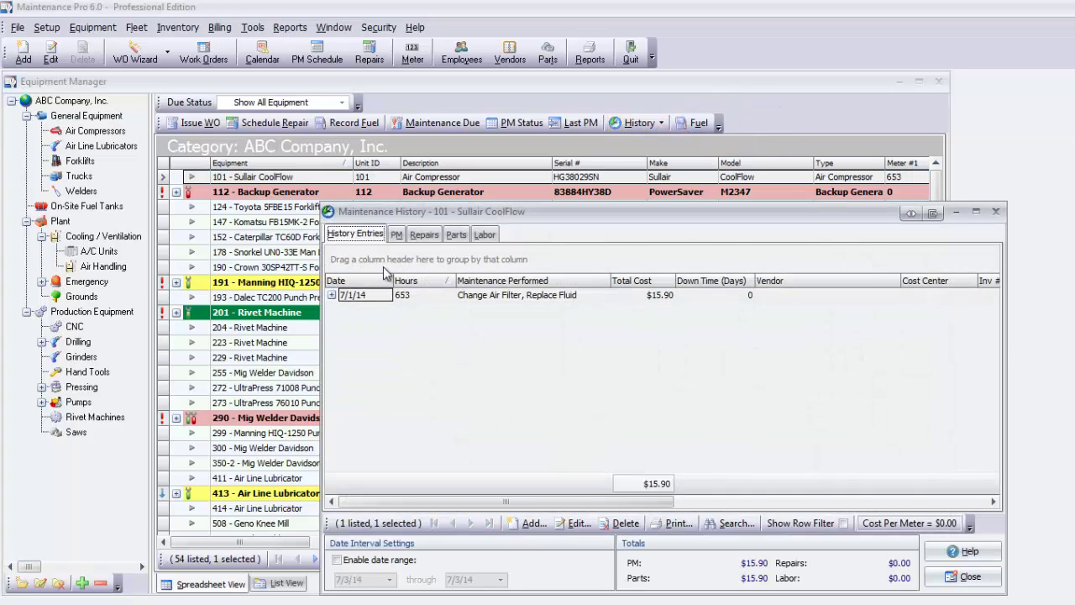
click(332, 295)
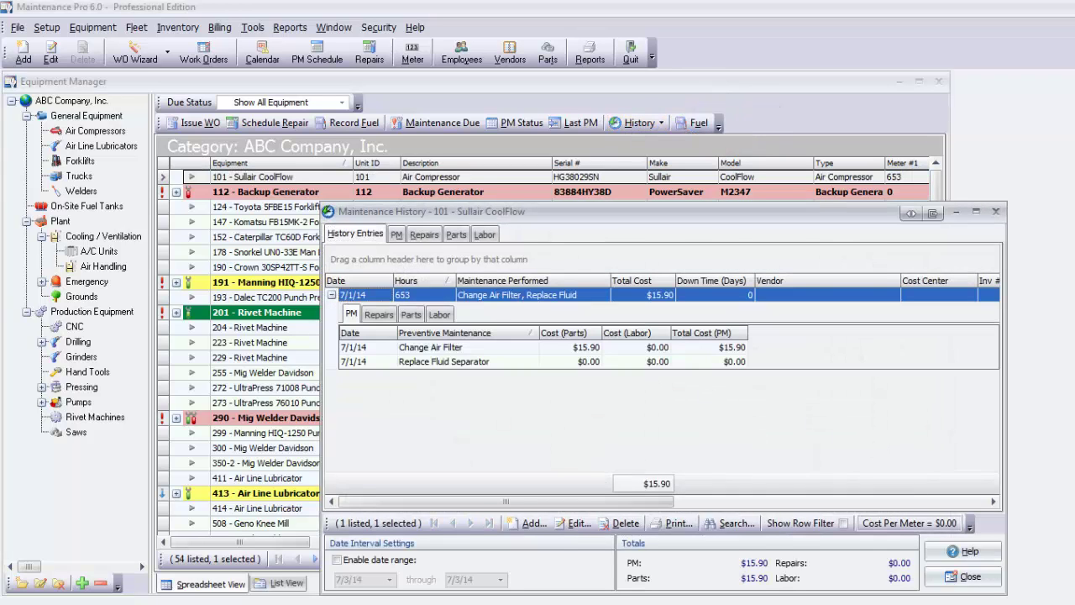
click(993, 576)
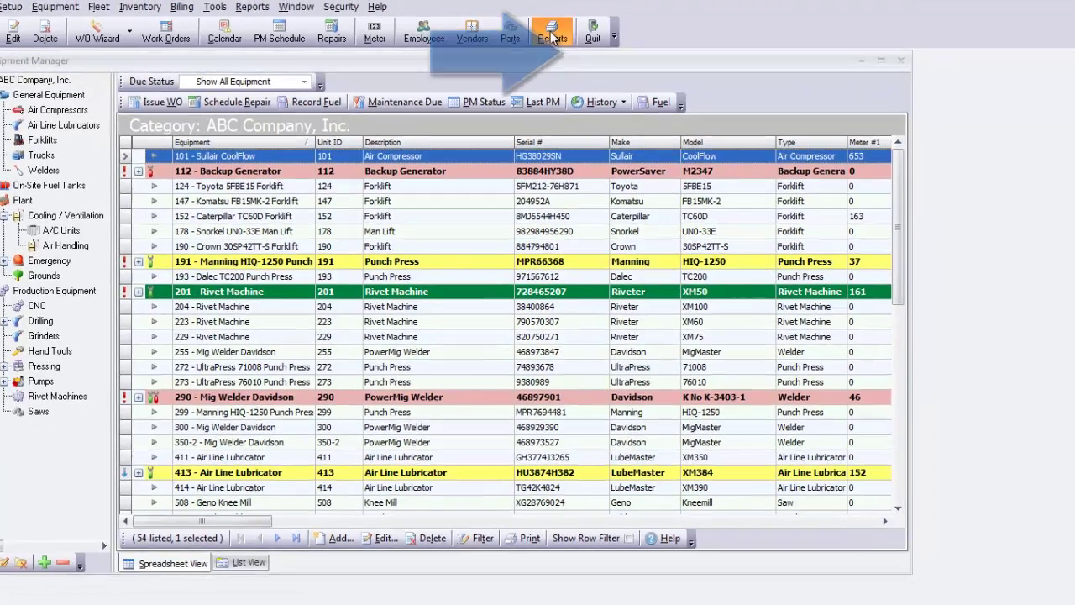
View the History (Detailed) maintenance report and the Equipment Listing report
click(552, 37)
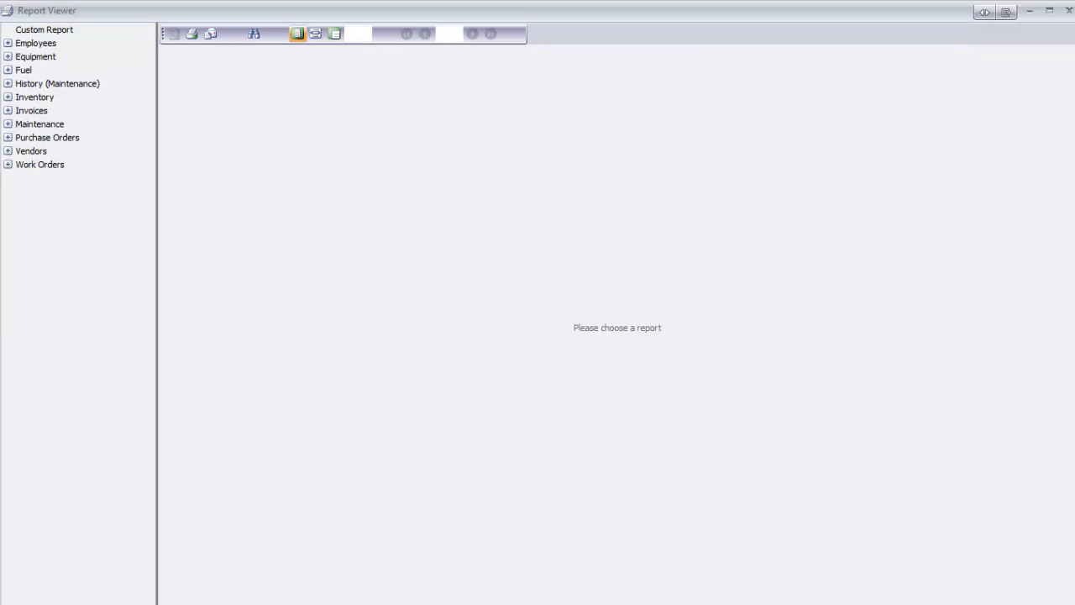
click(8, 83)
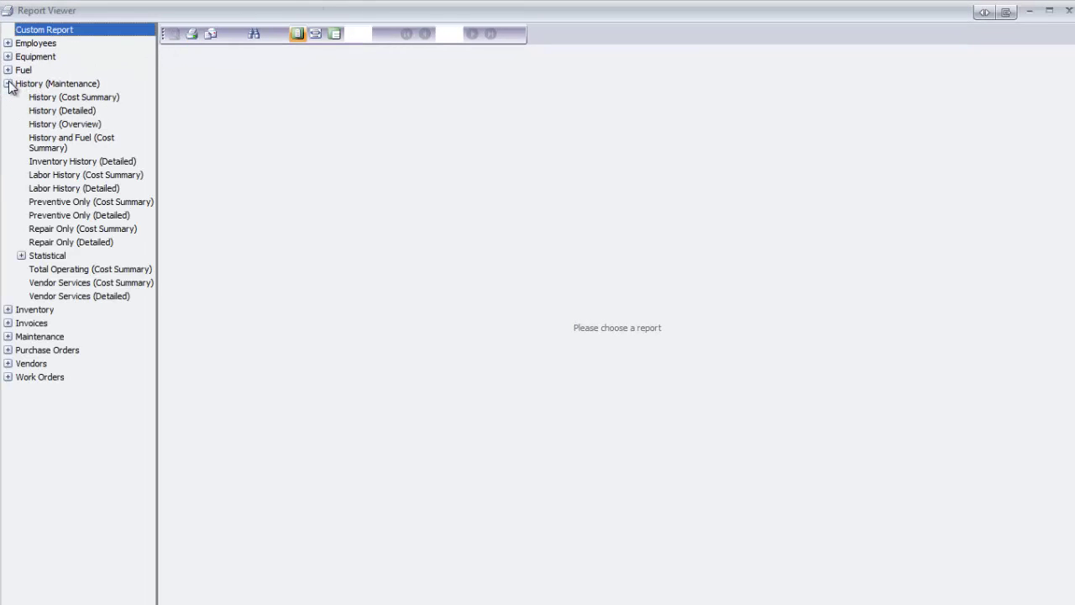
click(74, 110)
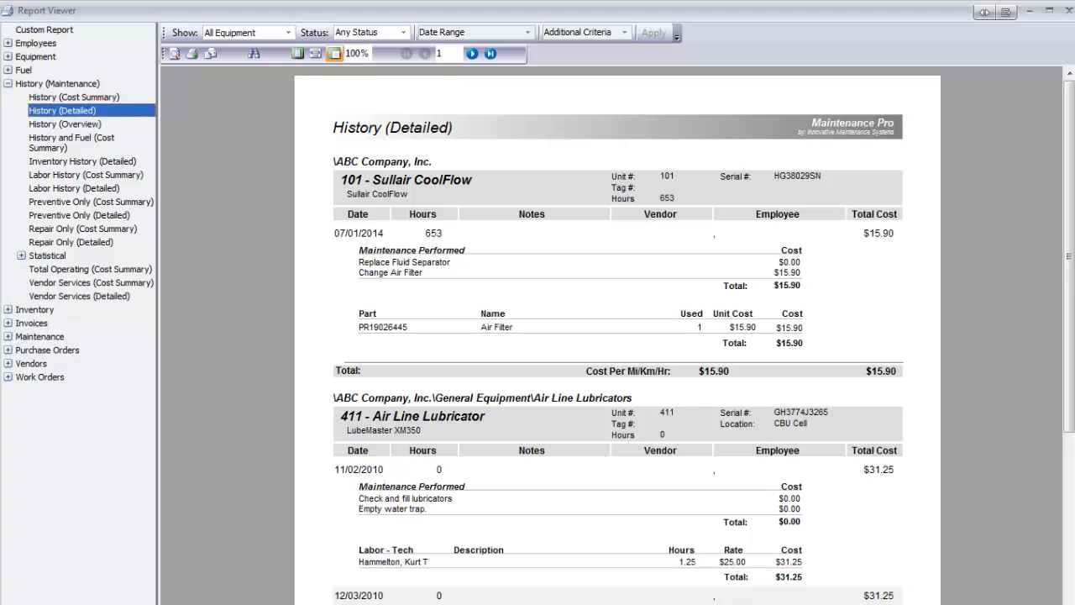
click(8, 57)
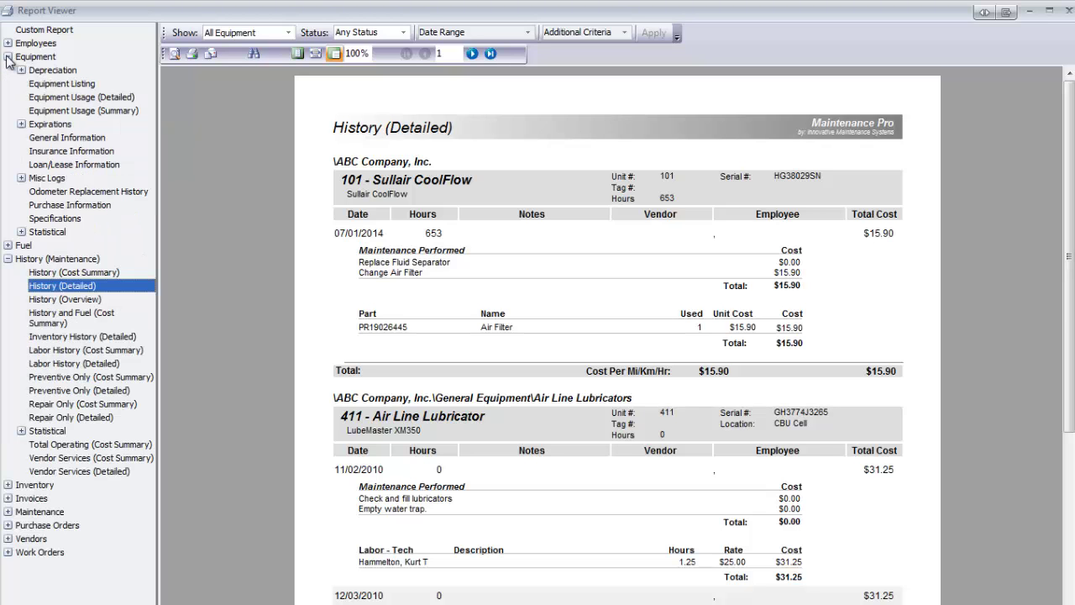
click(50, 84)
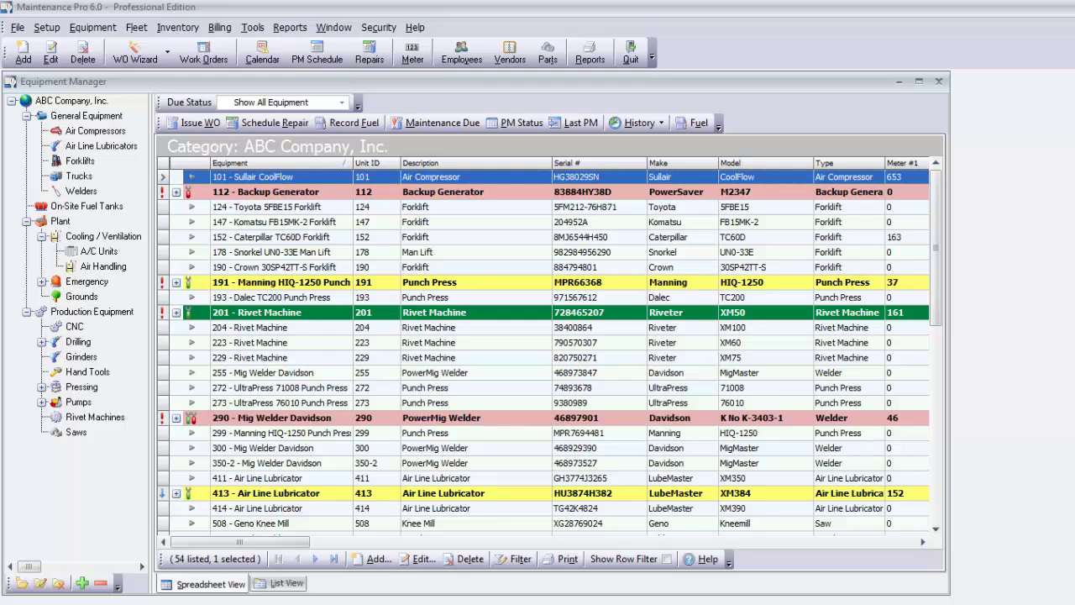
Look through the employee list and the vendor database, closing each after viewing
click(462, 52)
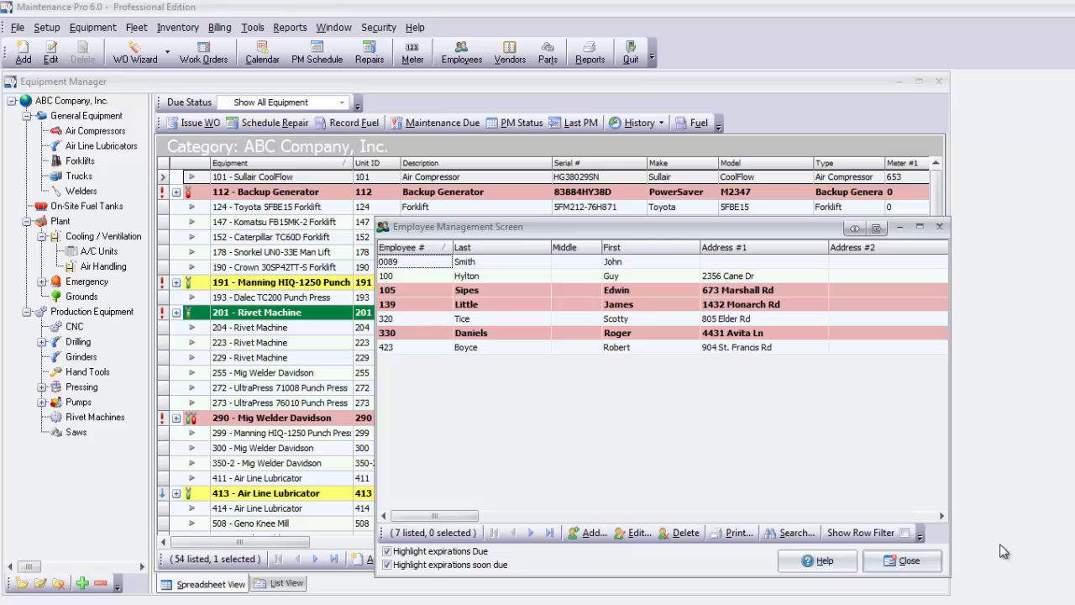
click(921, 563)
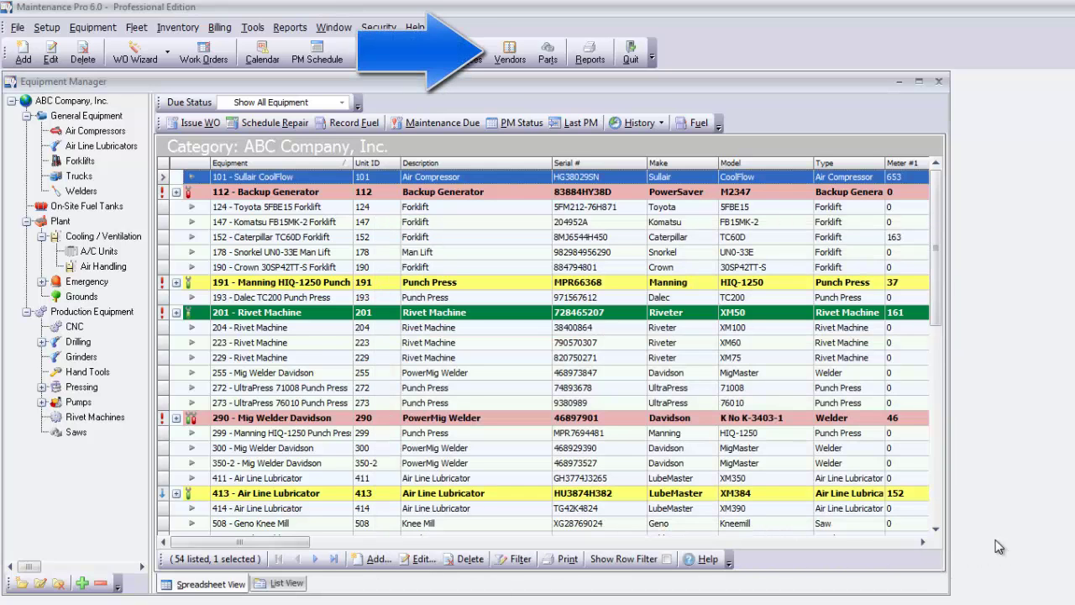
click(510, 52)
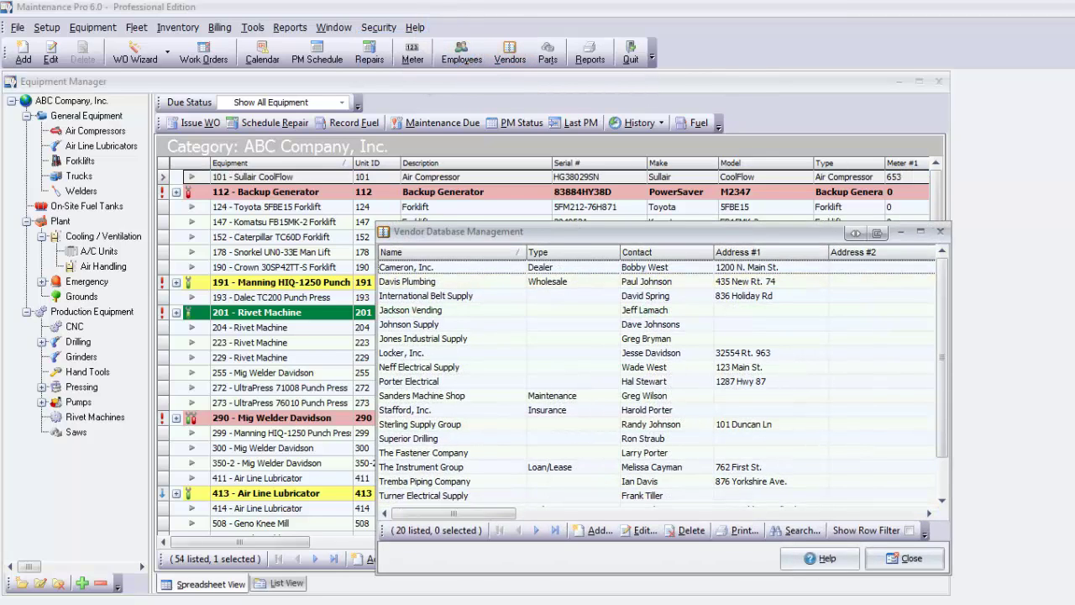
click(903, 558)
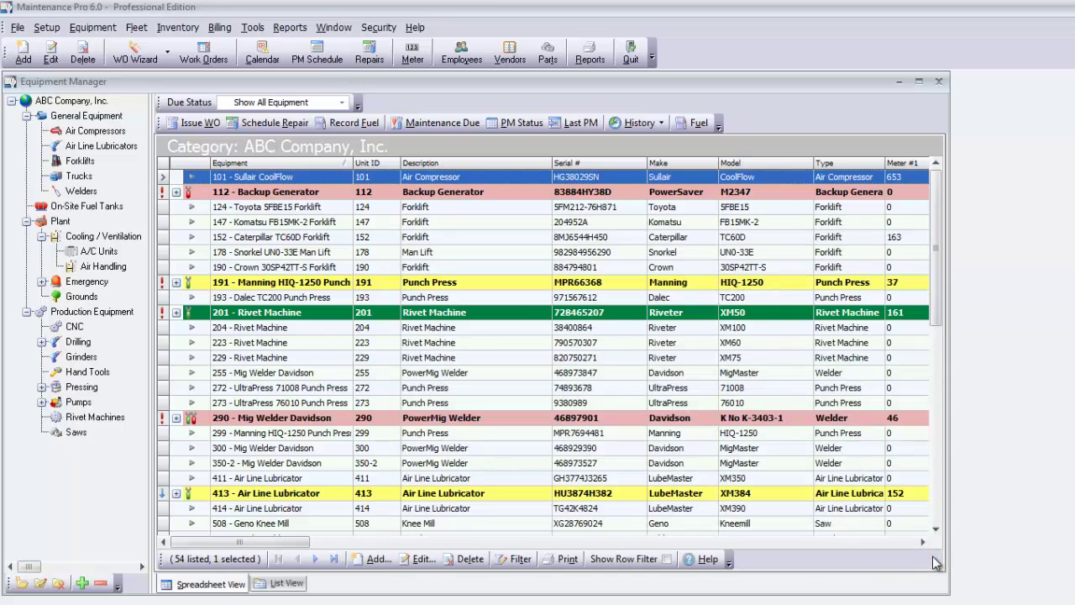